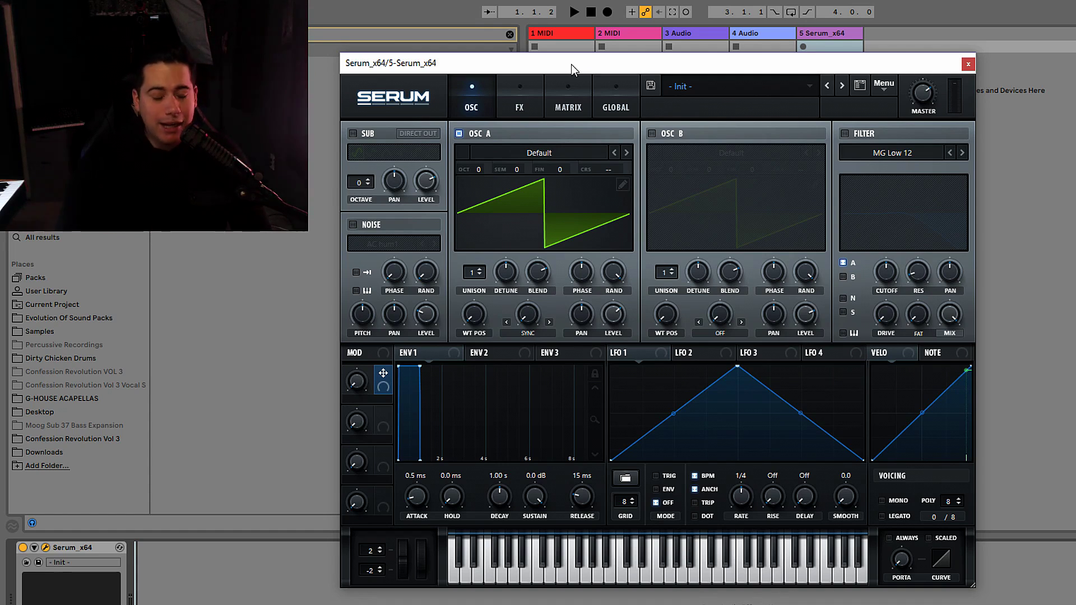
Try different octave, semitone, fine and coarse pitch offsets on oscillator A and reset them all to their defaults
{"action": "left_click_drag", "start_coordinate": [563, 170], "coordinate": [613, 170]}
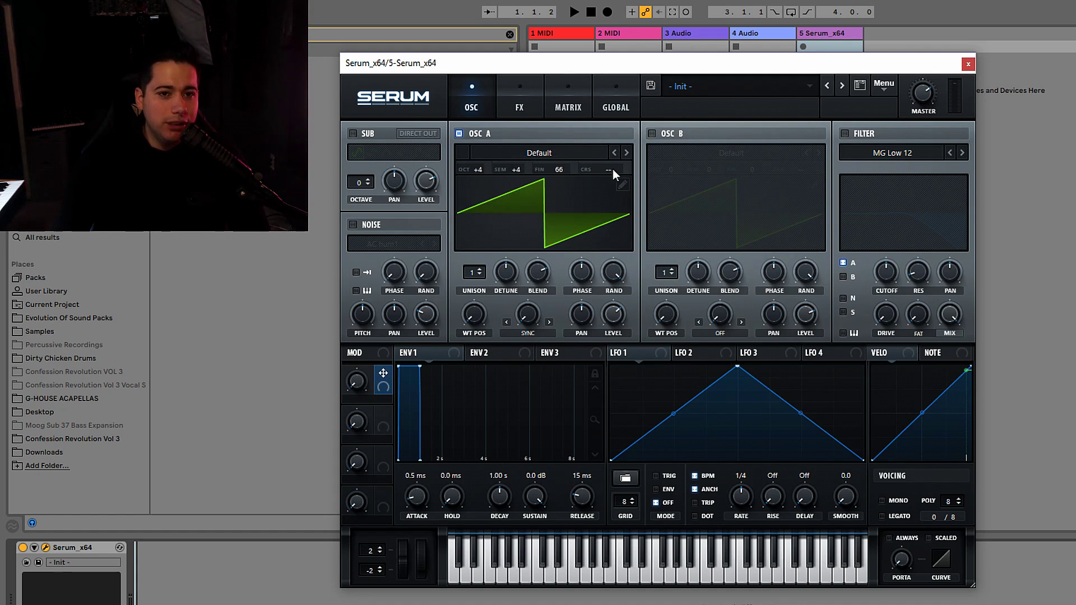
{"action": "mouse_move", "coordinate": [687, 133]}
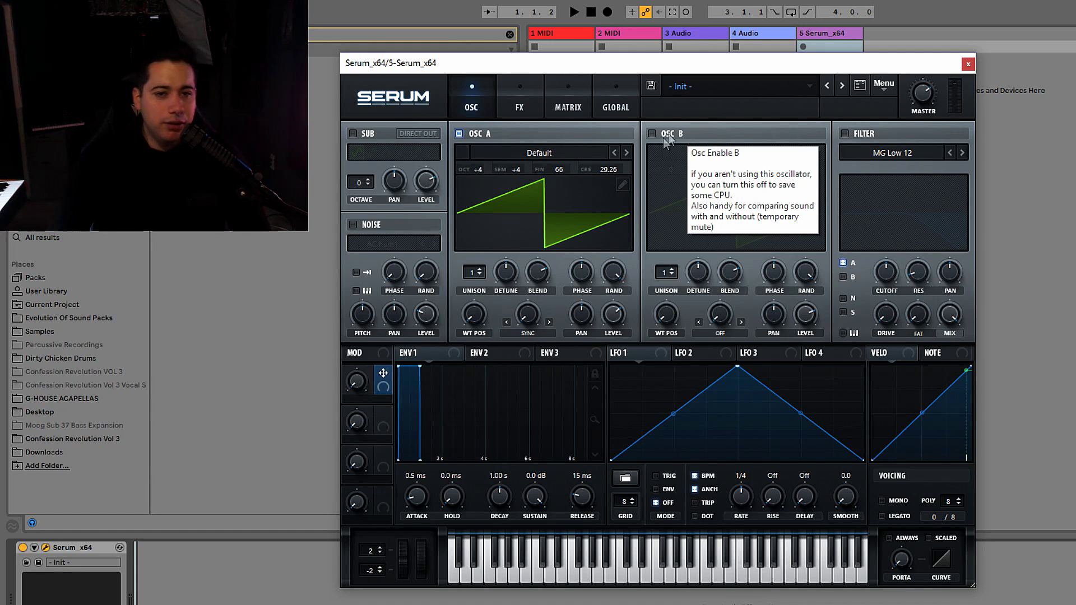
{"action": "mouse_move", "coordinate": [584, 174]}
{"action": "left_click_drag", "start_coordinate": [611, 168], "coordinate": [597, 230]}
{"action": "left_click_drag", "start_coordinate": [558, 170], "coordinate": [554, 206]}
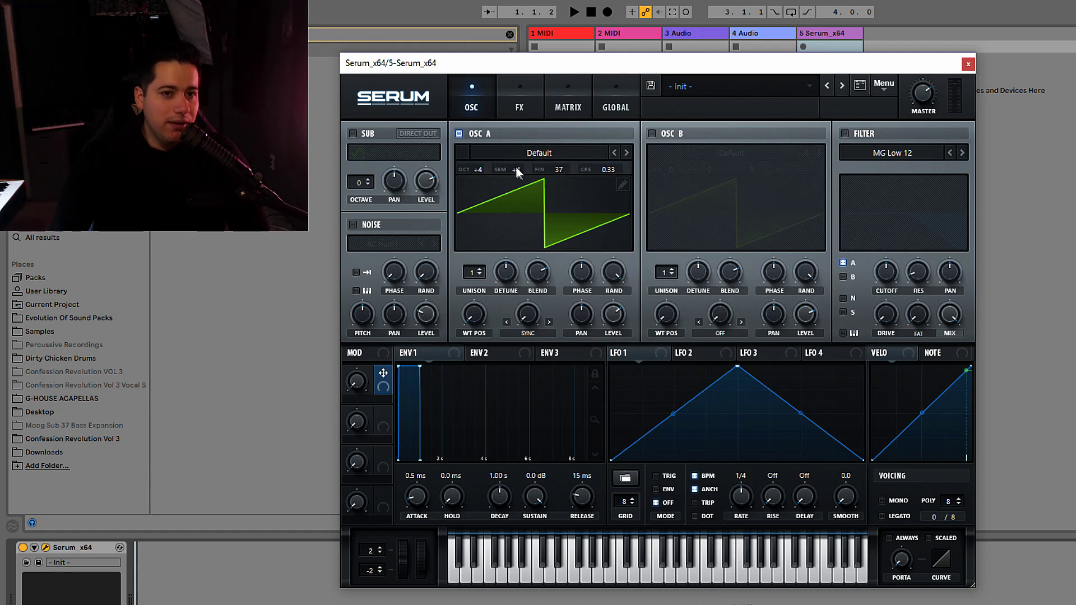
{"action": "left_click", "coordinate": [609, 168], "text": "ctrl"}
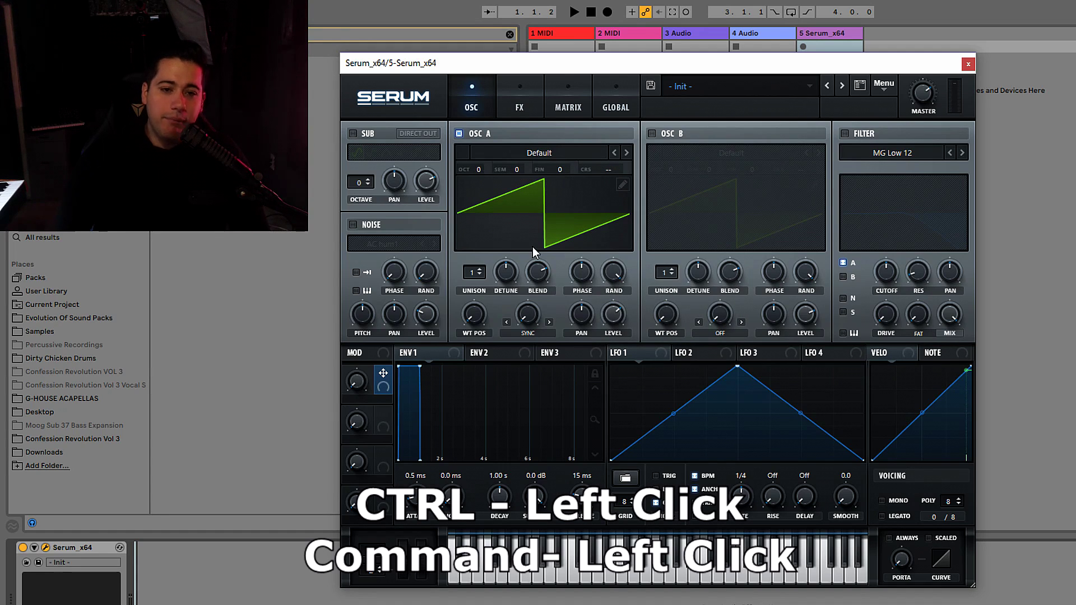
Try adjusting oscillator A's warp and blend amounts and return them to their default settings
{"action": "left_click", "coordinate": [476, 318], "text": "ctrl"}
{"action": "left_click_drag", "start_coordinate": [527, 317], "coordinate": [533, 306]}
{"action": "left_click", "coordinate": [527, 317], "text": "ctrl"}
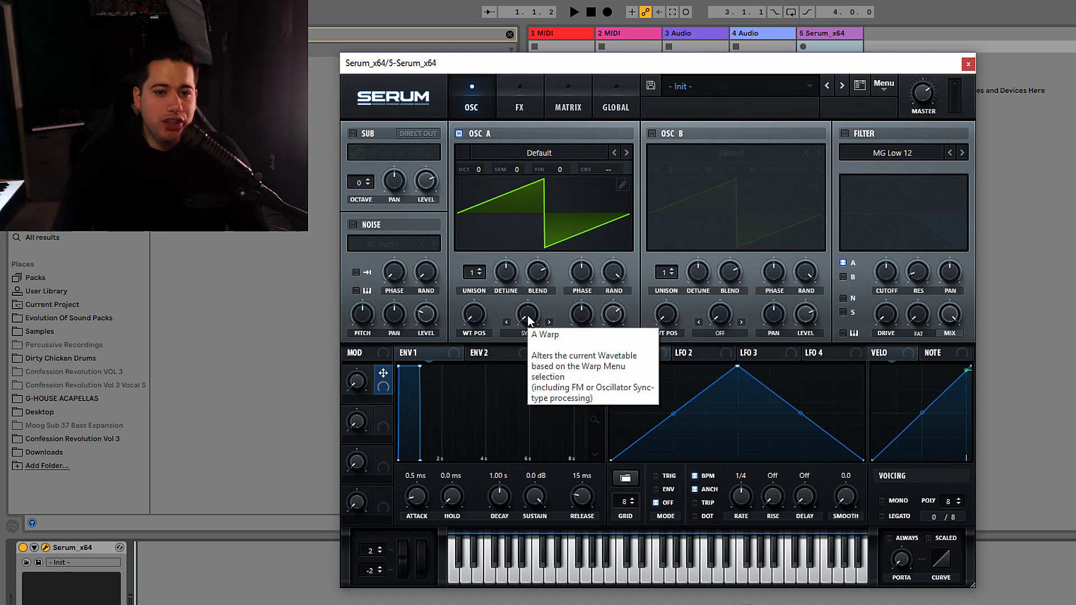
{"action": "left_click_drag", "start_coordinate": [536, 285], "coordinate": [501, 365]}
{"action": "left_click_drag", "start_coordinate": [524, 317], "coordinate": [477, 423]}
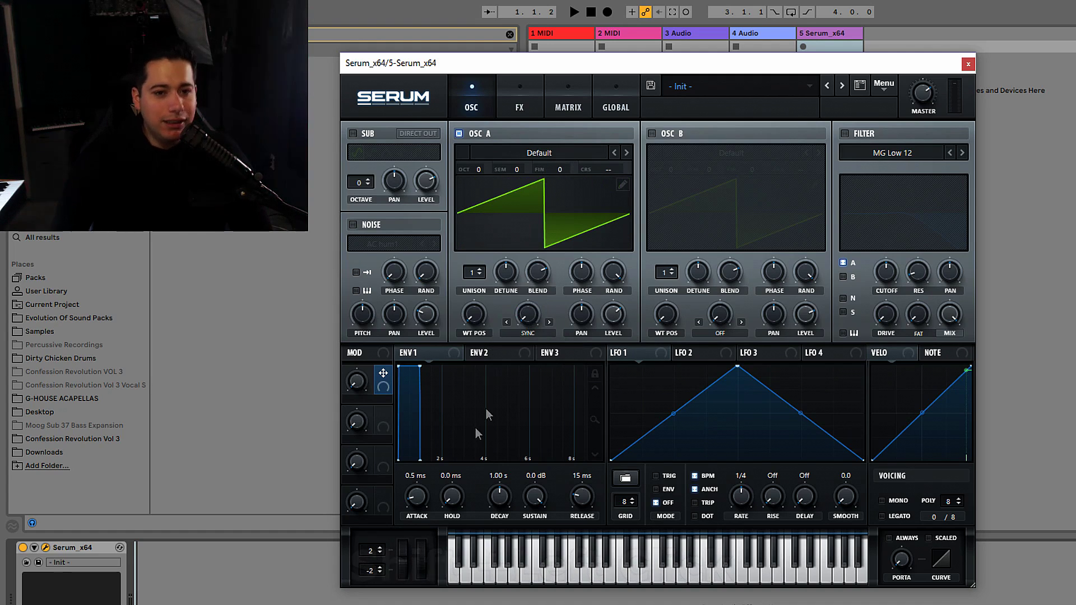
Set oscillator A's warp mode to FM (From B) with oscillator B enabled one octave up, and turn up the warp amount
{"action": "left_click", "coordinate": [530, 333]}
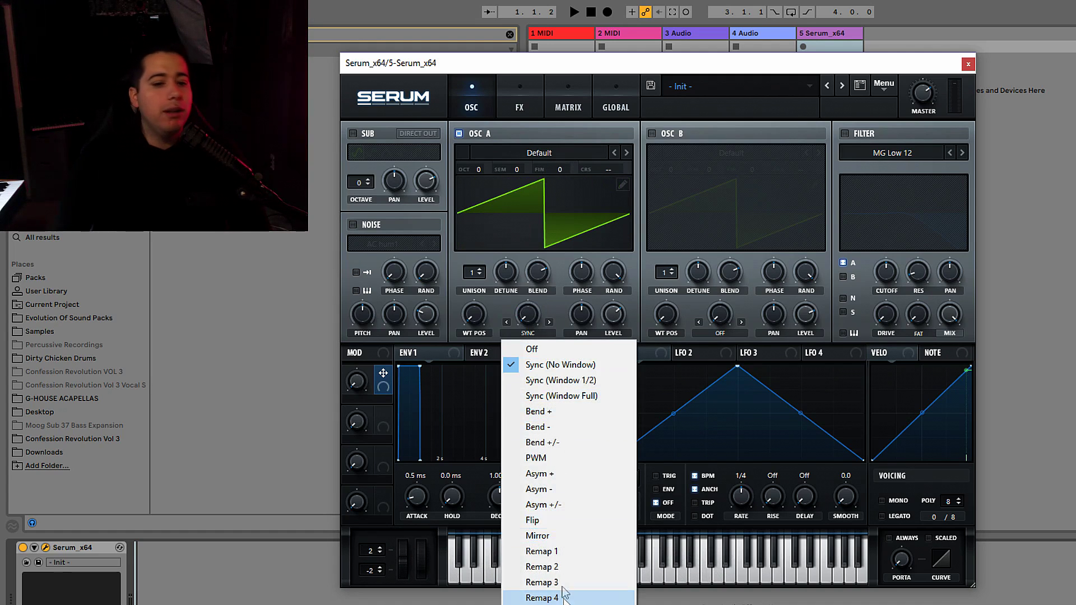
{"action": "left_click", "coordinate": [547, 598]}
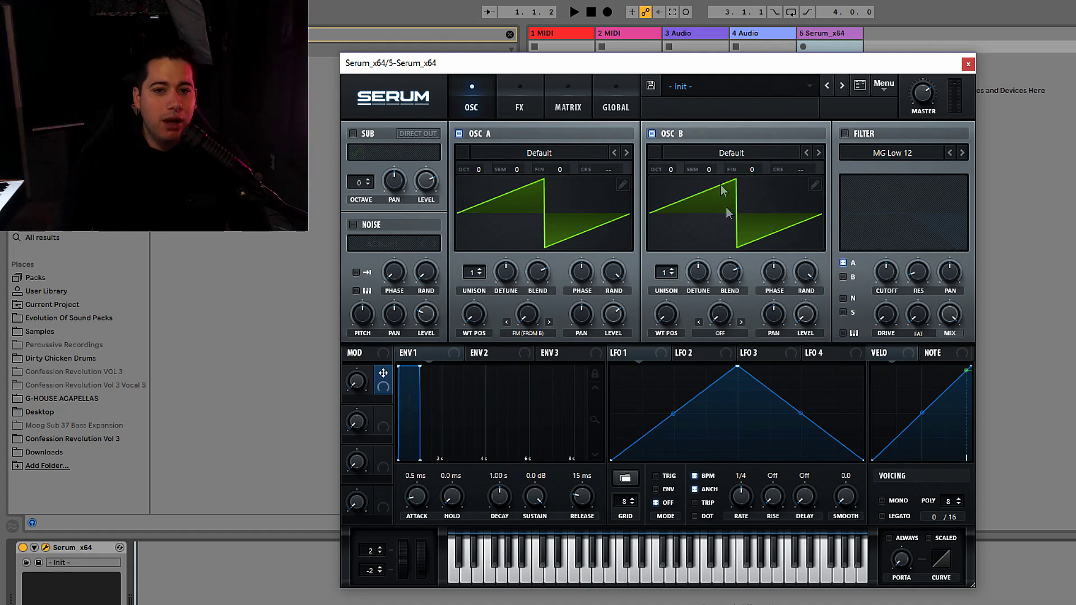
{"action": "left_click_drag", "start_coordinate": [674, 168], "coordinate": [674, 162]}
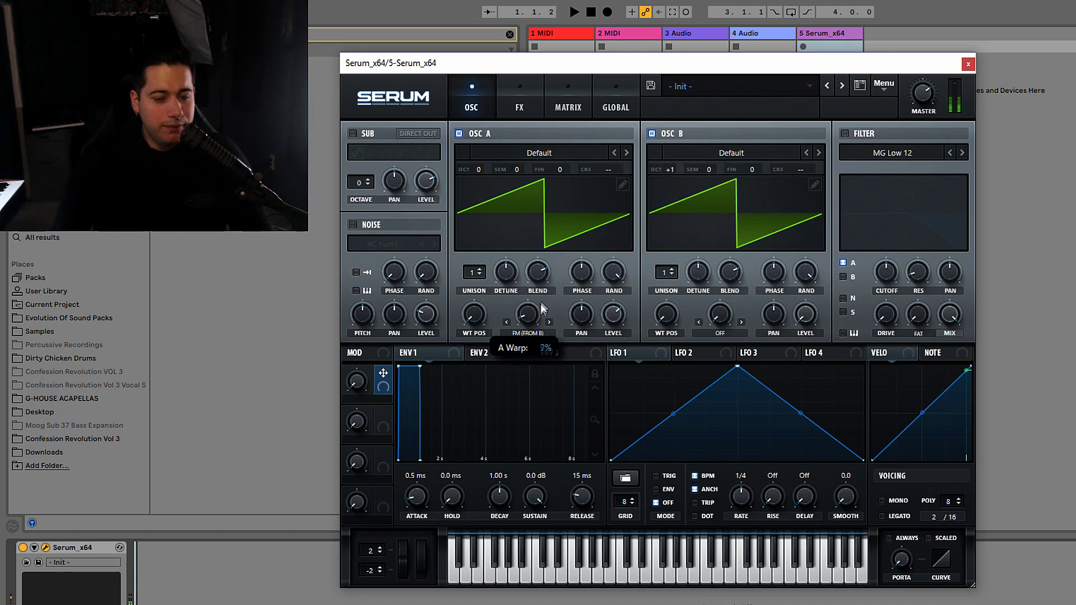
{"action": "left_click_drag", "start_coordinate": [536, 318], "coordinate": [573, 249]}
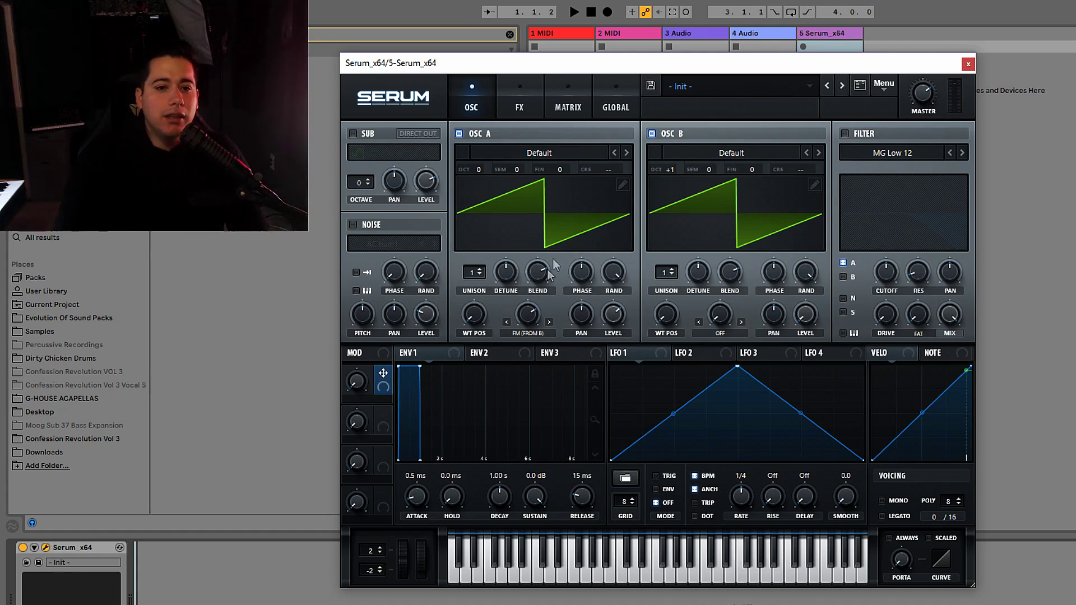
Load the 4088 wavetable into oscillator A
{"action": "left_click", "coordinate": [541, 157]}
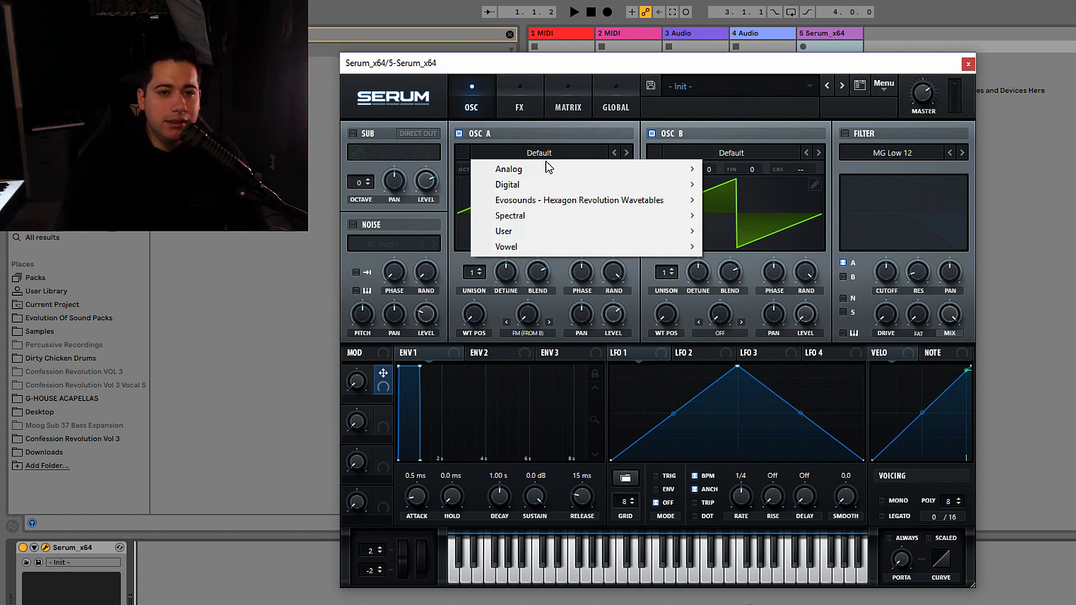
{"action": "mouse_move", "coordinate": [552, 165]}
{"action": "left_click", "coordinate": [752, 166]}
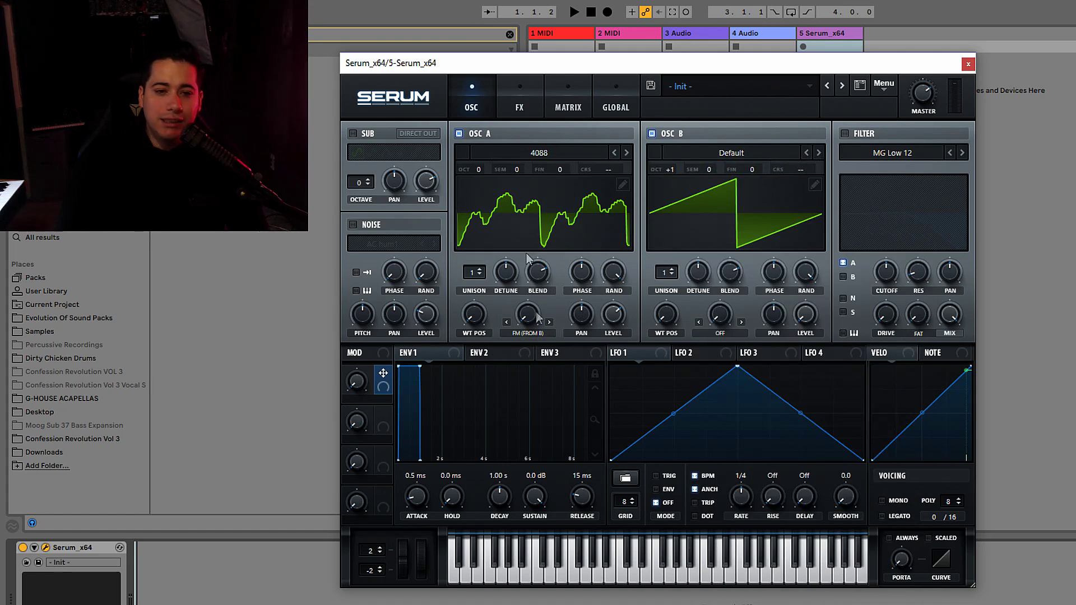
Examine the Chaos settings on the Global page and the available modulation sources in the Matrix
{"action": "left_click", "coordinate": [581, 92]}
{"action": "left_click", "coordinate": [611, 99]}
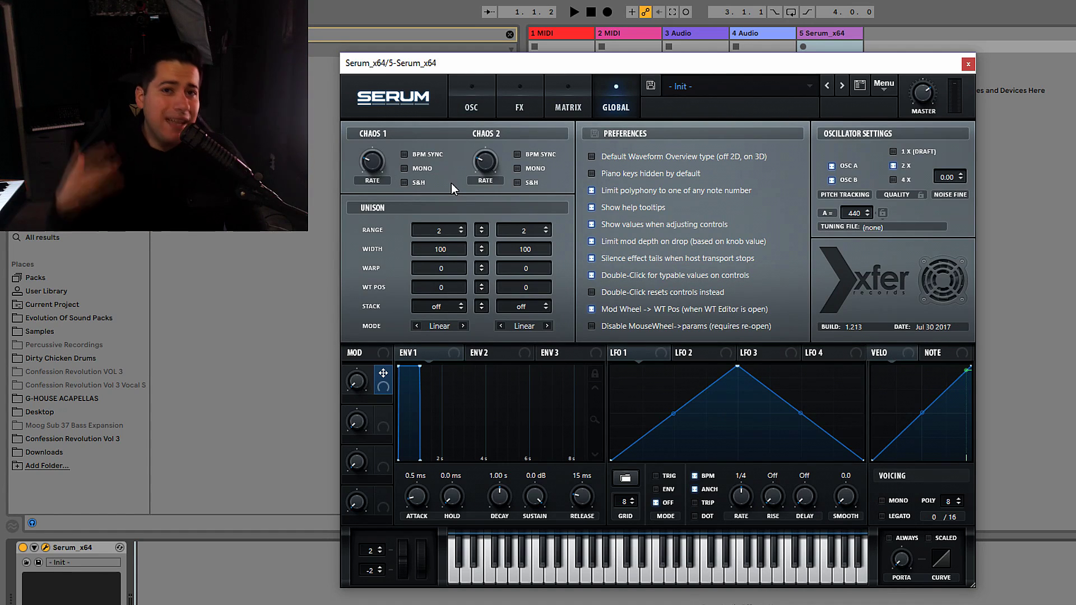
{"action": "left_click", "coordinate": [469, 112]}
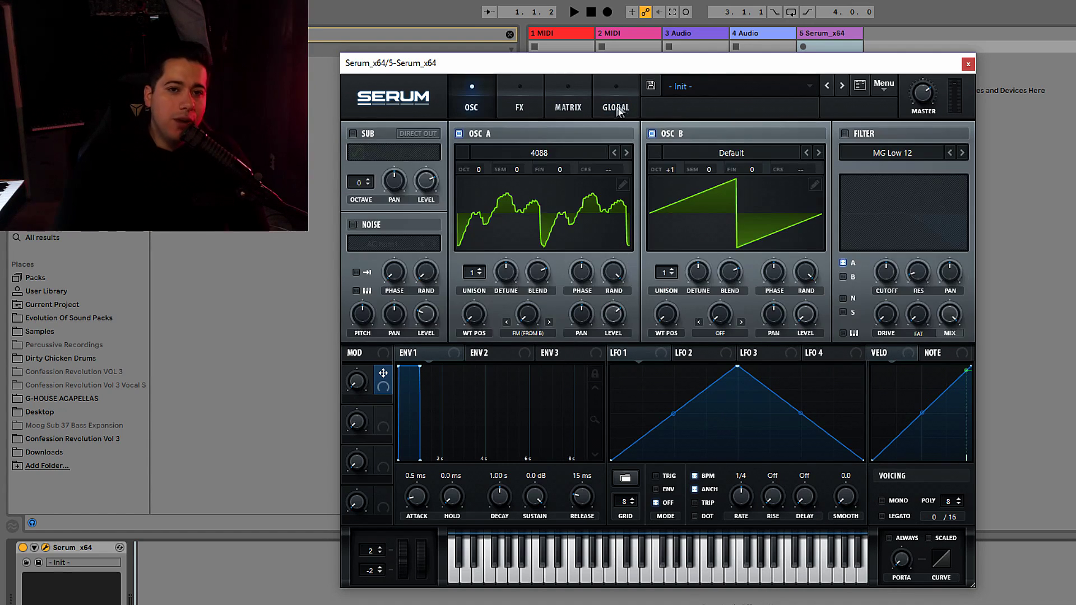
{"action": "left_click", "coordinate": [568, 107]}
{"action": "left_click", "coordinate": [370, 151]}
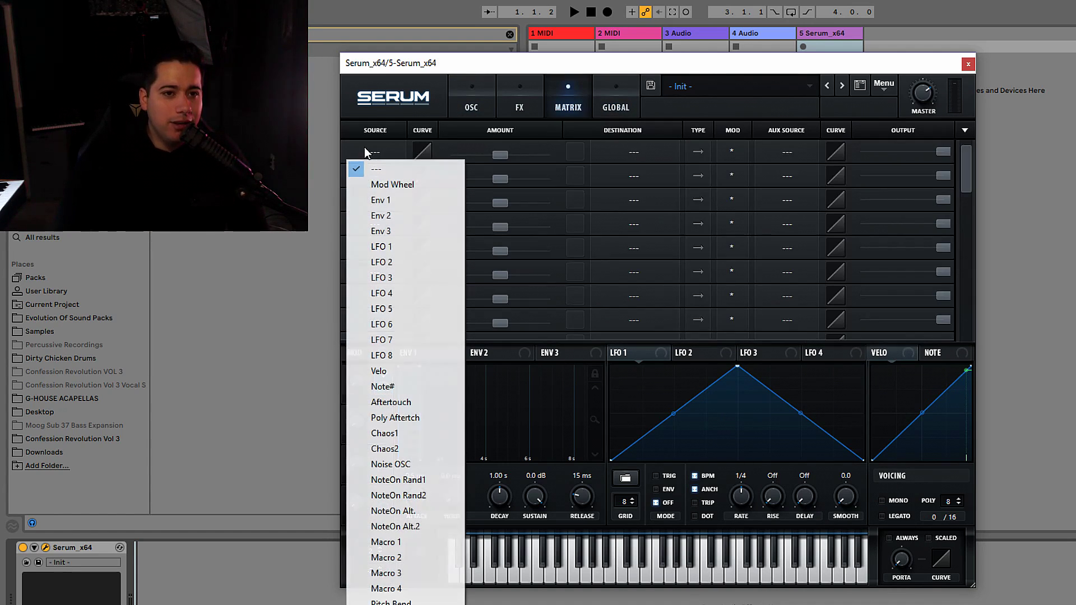
{"action": "left_click", "coordinate": [652, 156]}
{"action": "left_click", "coordinate": [461, 95]}
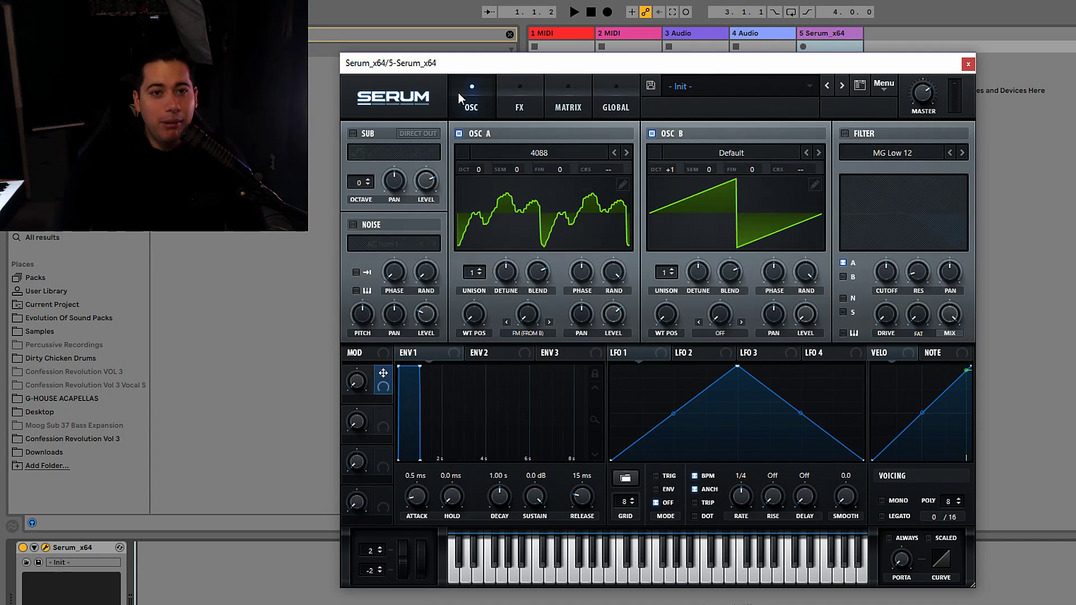
Assign Chaos1 as the modulation source for oscillator A's warp amount and set the warp to 25%
{"action": "right_click", "coordinate": [603, 315]}
{"action": "right_click", "coordinate": [535, 312]}
{"action": "right_click", "coordinate": [557, 164]}
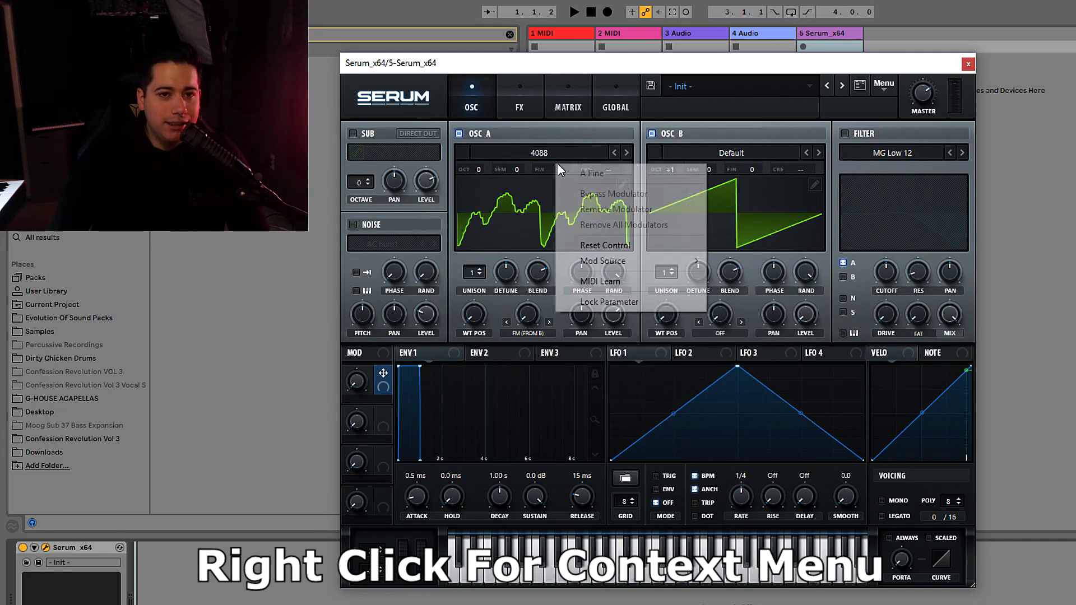
{"action": "left_click", "coordinate": [501, 327]}
{"action": "right_click", "coordinate": [527, 310]}
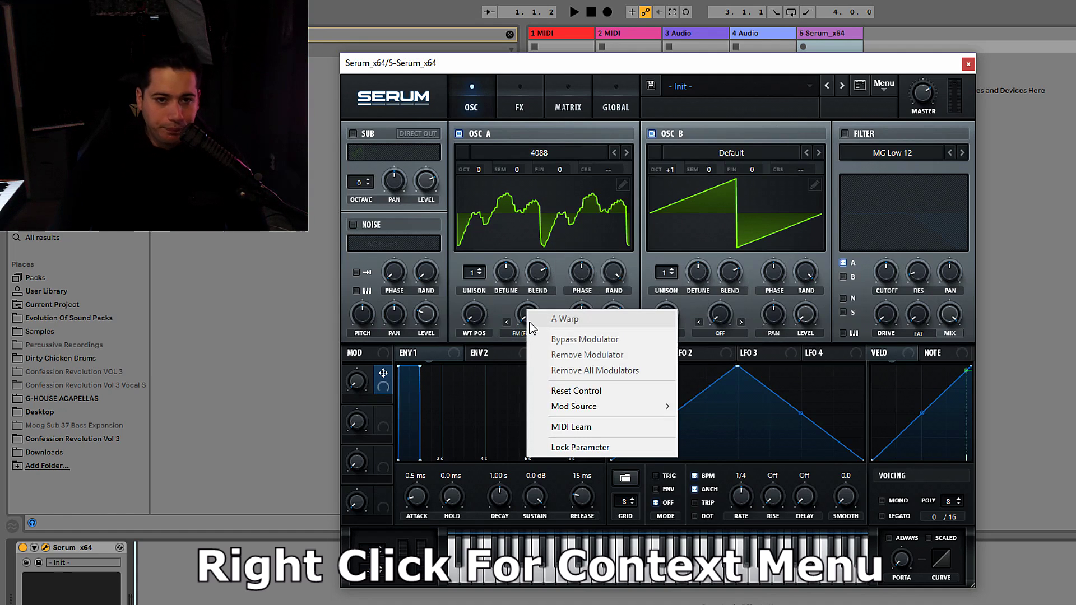
{"action": "mouse_move", "coordinate": [597, 407]}
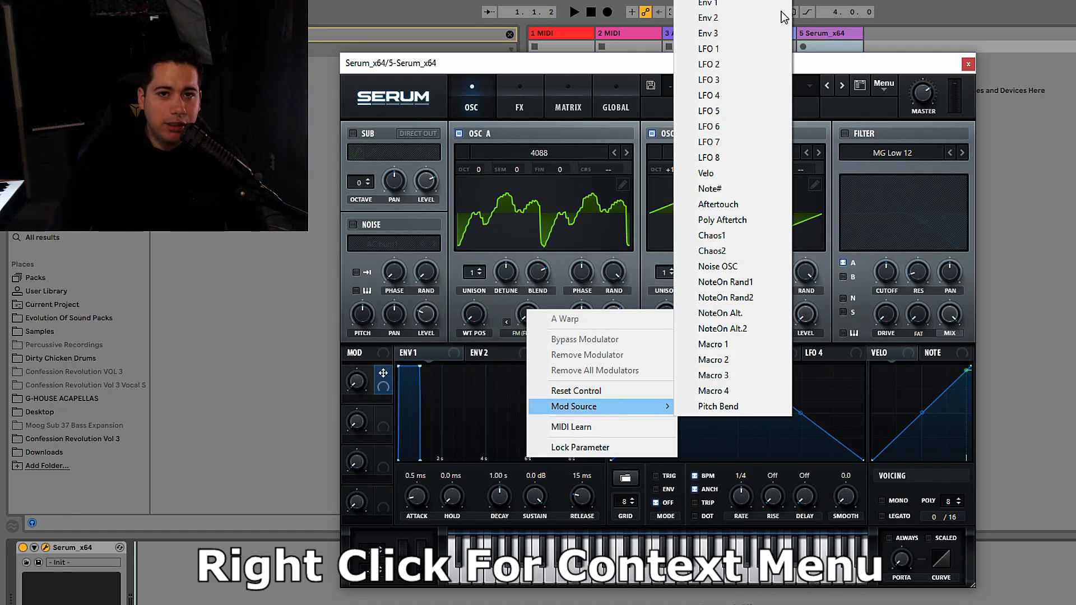
{"action": "left_click", "coordinate": [709, 254]}
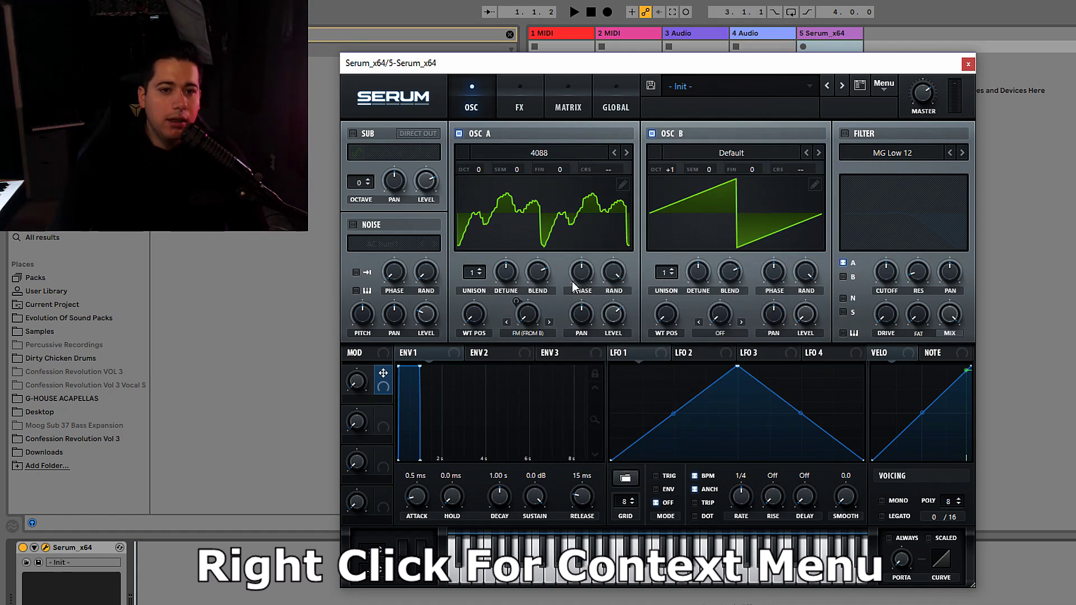
{"action": "mouse_move", "coordinate": [535, 315]}
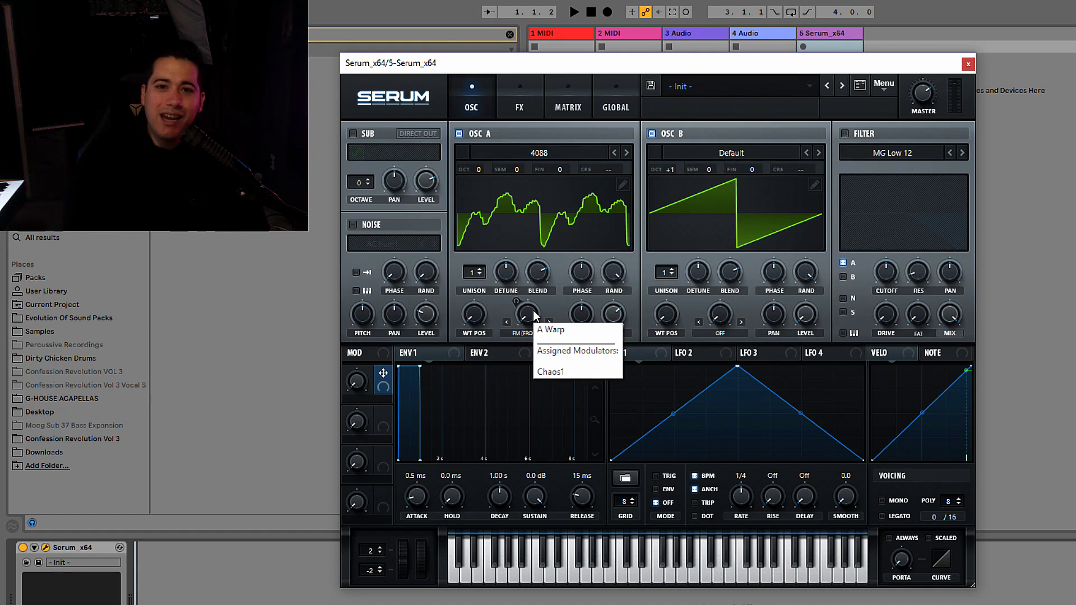
{"action": "left_click_drag", "start_coordinate": [534, 317], "coordinate": [535, 302]}
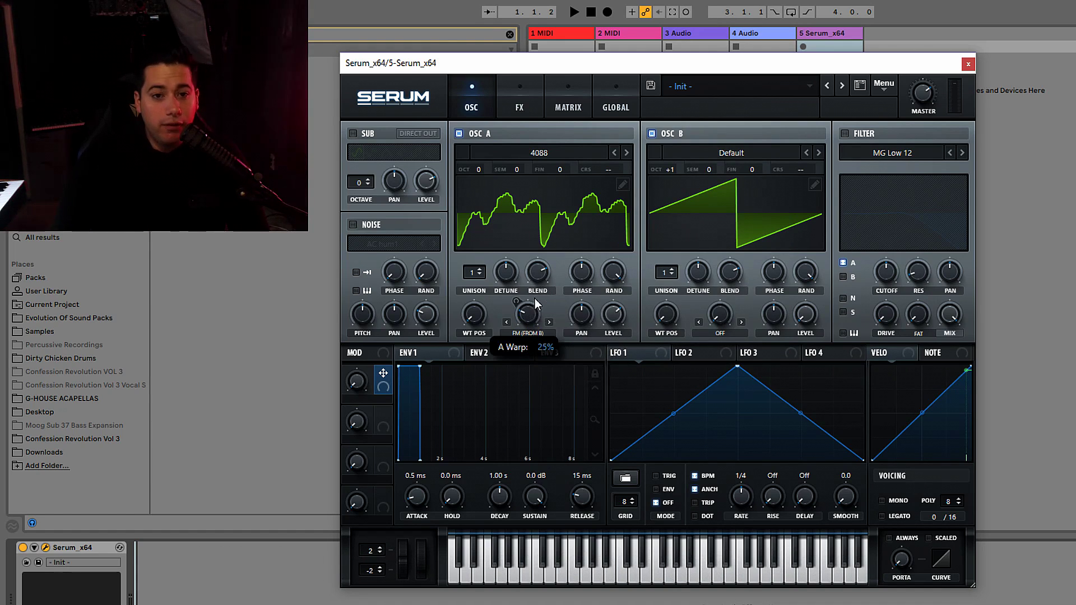
Adjust the Chaos 1 rate in the global settings and return to the oscillators
{"action": "left_click", "coordinate": [583, 102]}
{"action": "left_click", "coordinate": [604, 105]}
{"action": "left_click_drag", "start_coordinate": [380, 164], "coordinate": [380, 157]}
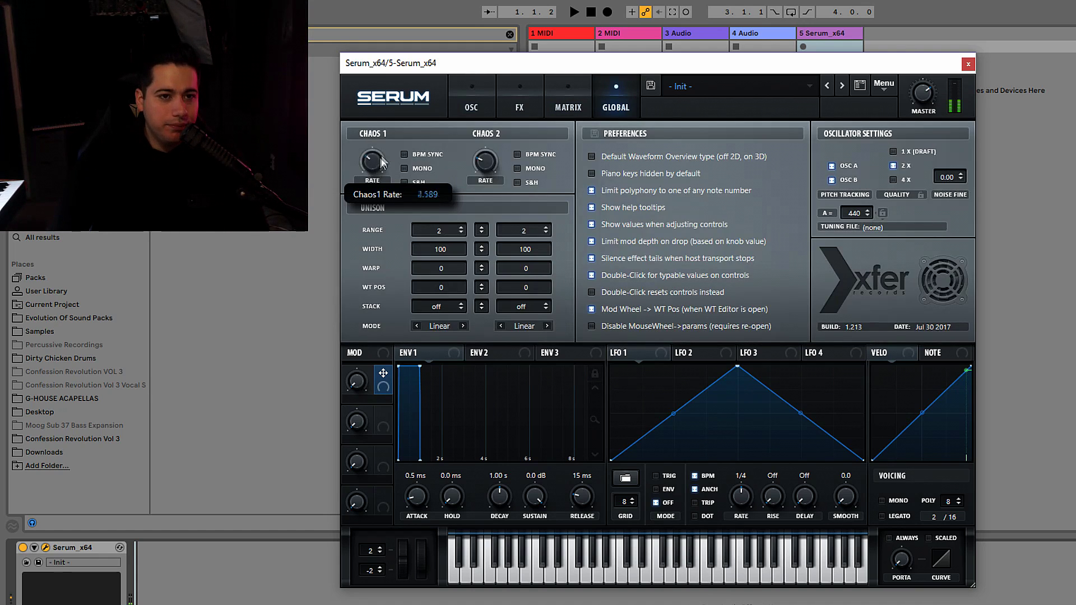
{"action": "left_click", "coordinate": [477, 96]}
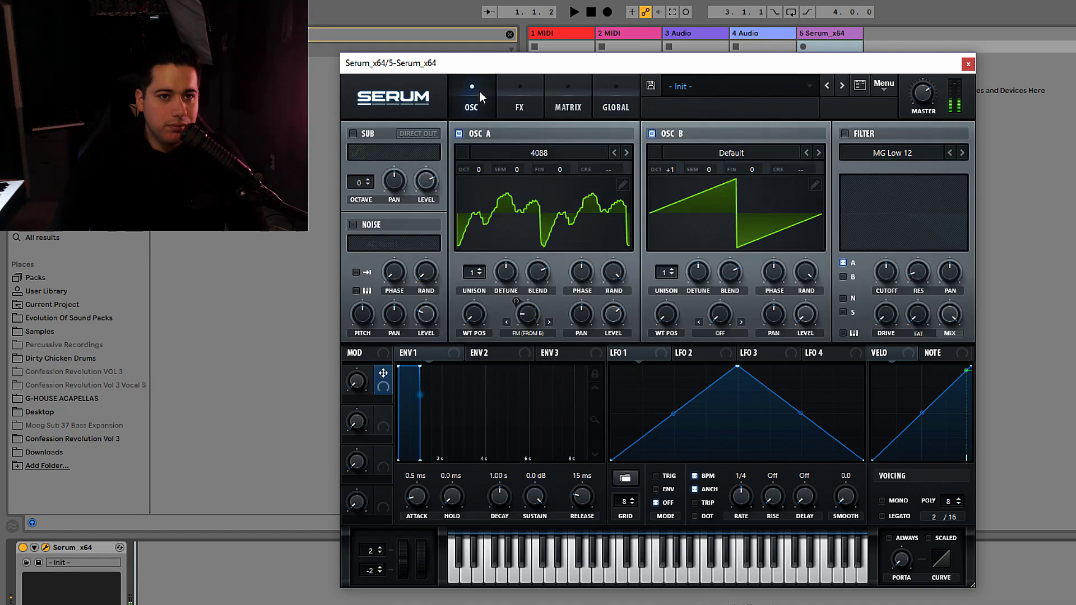
Turn on BPM Sync for Chaos 1 and check the modulator assigned to oscillator A's warp
{"action": "left_click", "coordinate": [606, 106]}
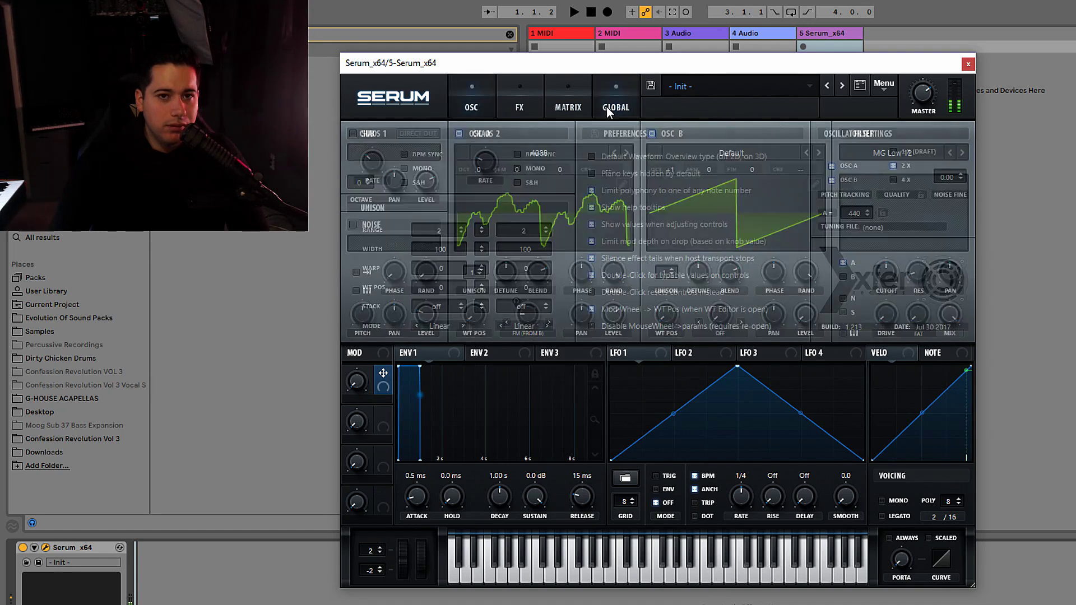
{"action": "mouse_move", "coordinate": [375, 172]}
{"action": "left_click", "coordinate": [404, 154]}
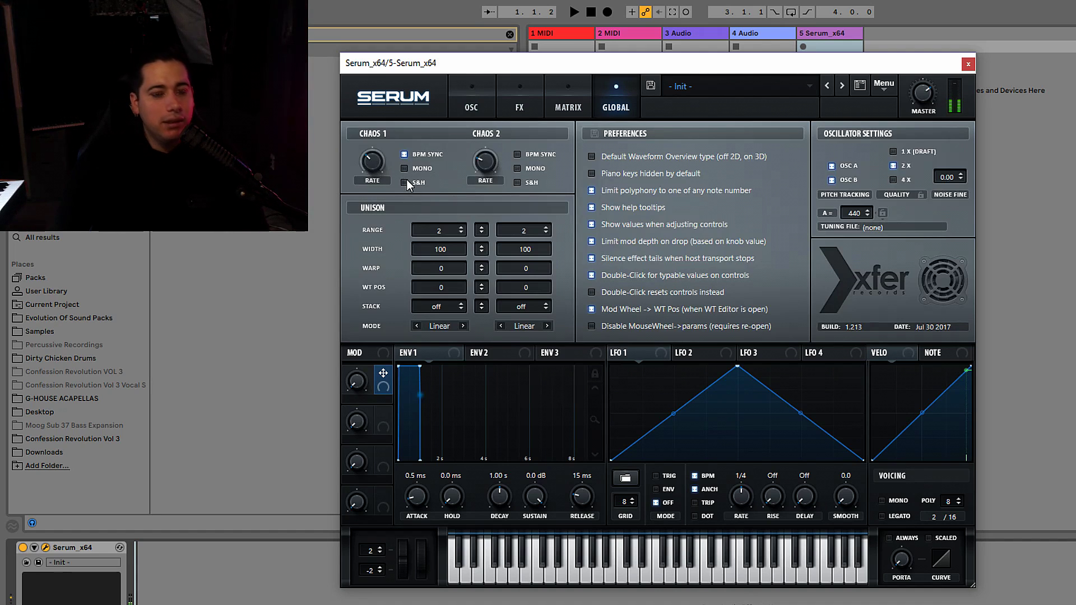
{"action": "left_click", "coordinate": [479, 106]}
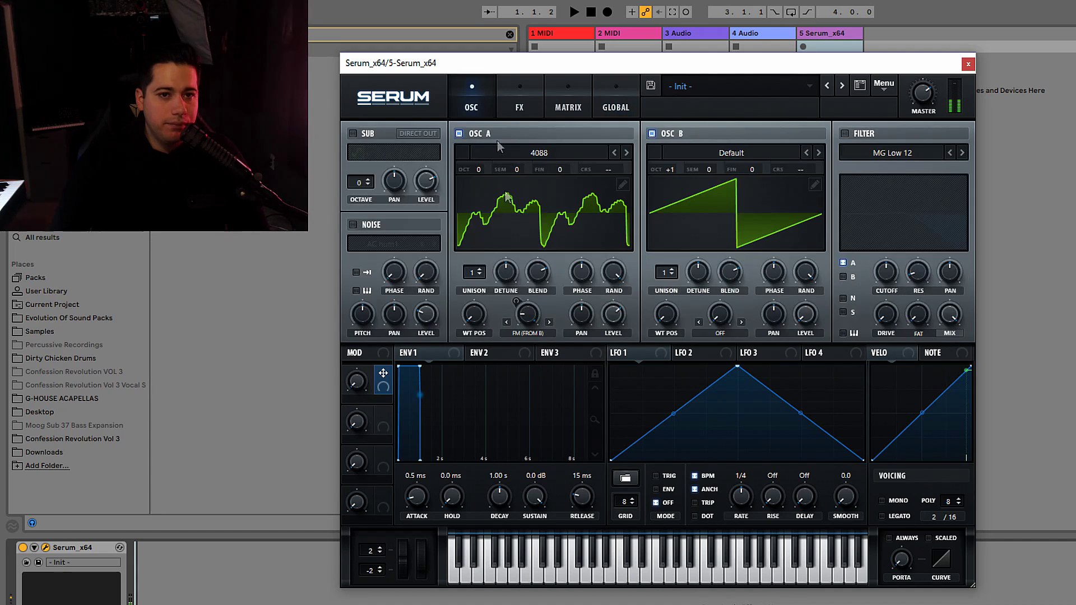
{"action": "right_click", "coordinate": [527, 322]}
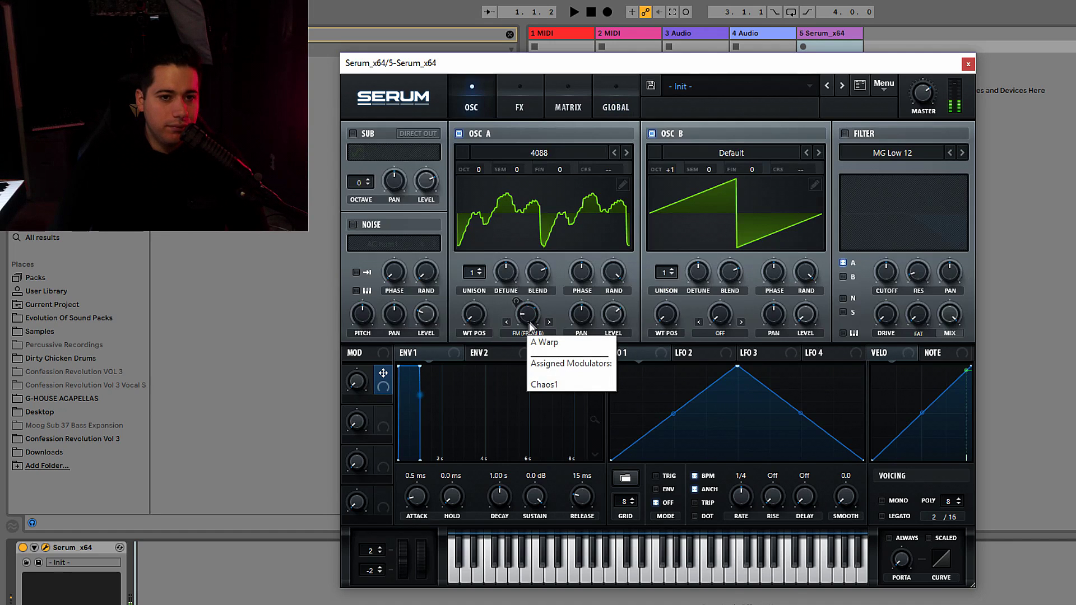
Enable S&H for Chaos 1 in the global settings and return to the oscillators
{"action": "left_click", "coordinate": [533, 108]}
{"action": "left_click", "coordinate": [568, 107]}
{"action": "left_click", "coordinate": [596, 105]}
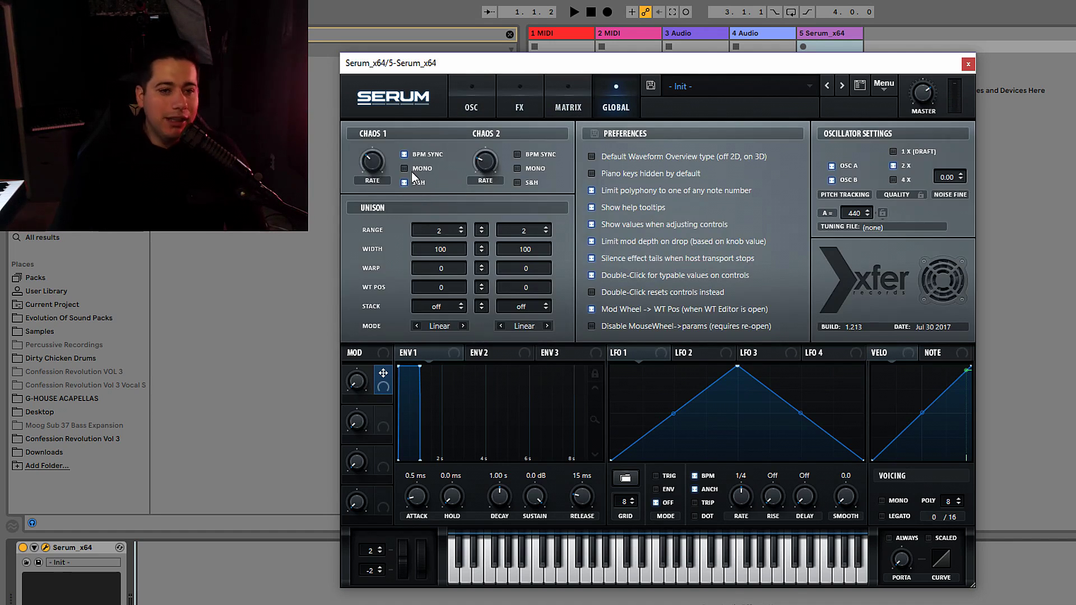
{"action": "left_click", "coordinate": [488, 98]}
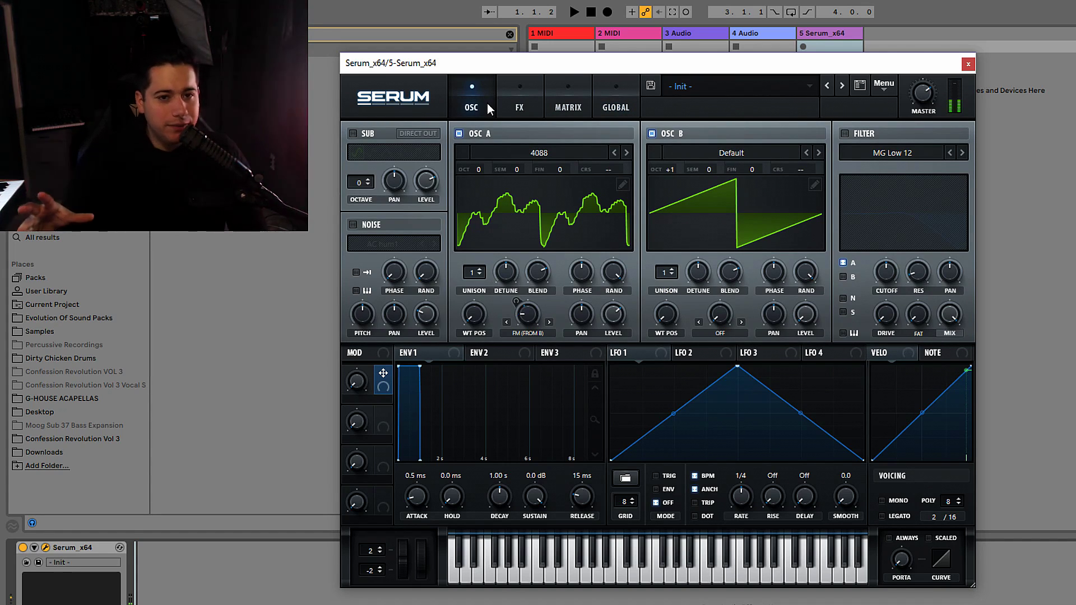
Set the tempo-synced Chaos 1 rate to 1/16 and check its A Warp routing in the modulation matrix
{"action": "left_click", "coordinate": [580, 105]}
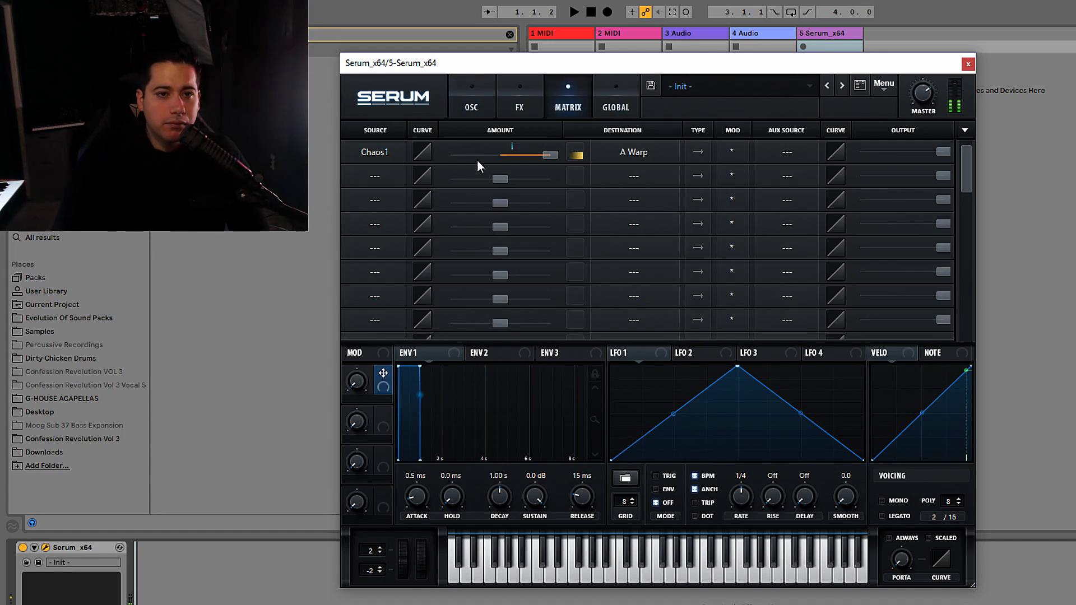
{"action": "left_click", "coordinate": [609, 105]}
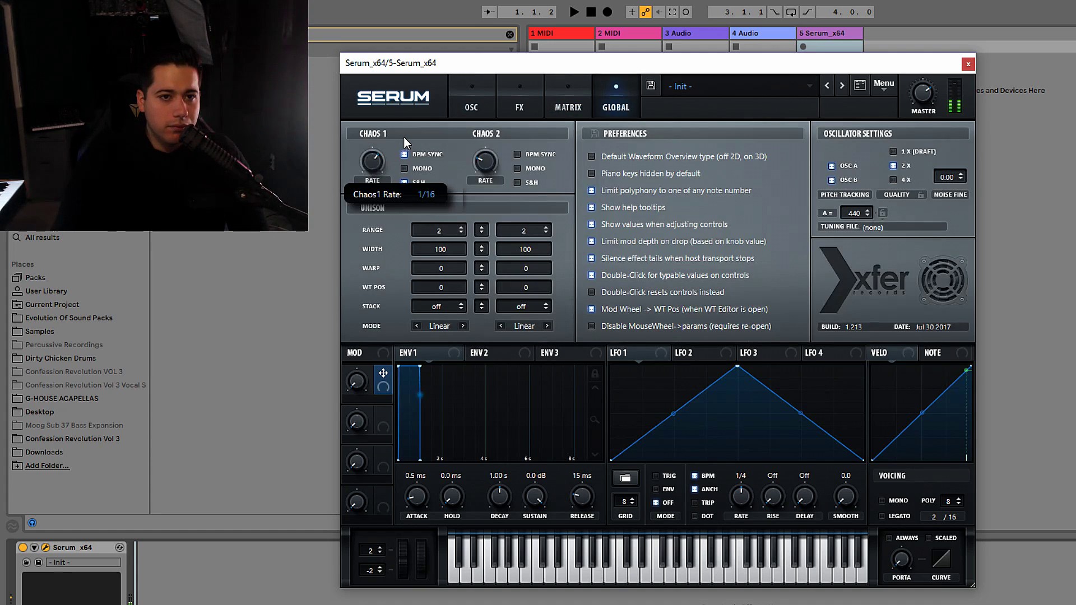
{"action": "left_click", "coordinate": [474, 113]}
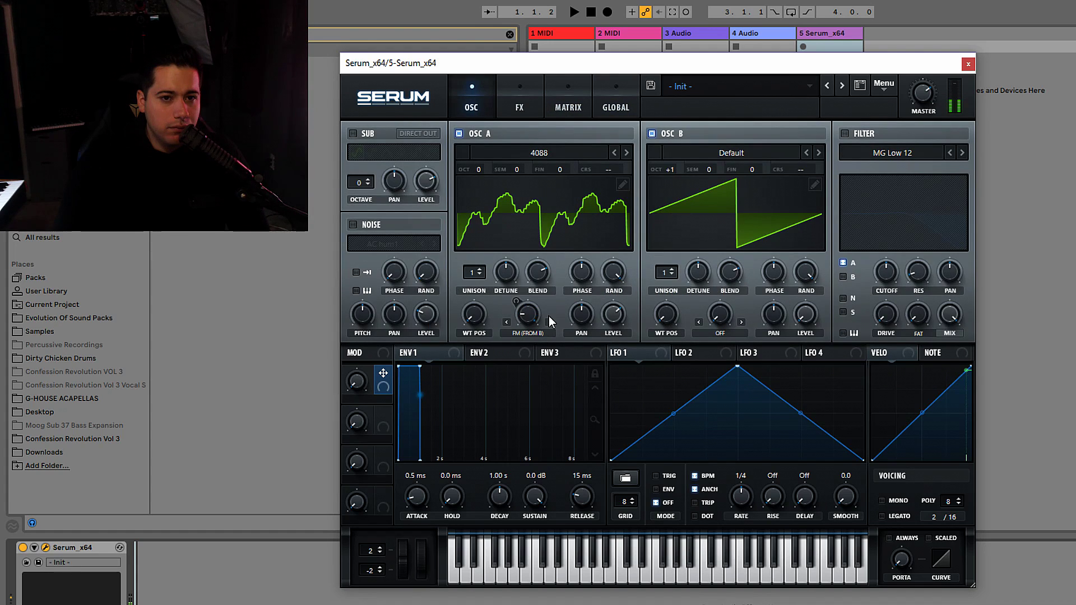
{"action": "left_click", "coordinate": [603, 108]}
{"action": "left_click", "coordinate": [577, 105]}
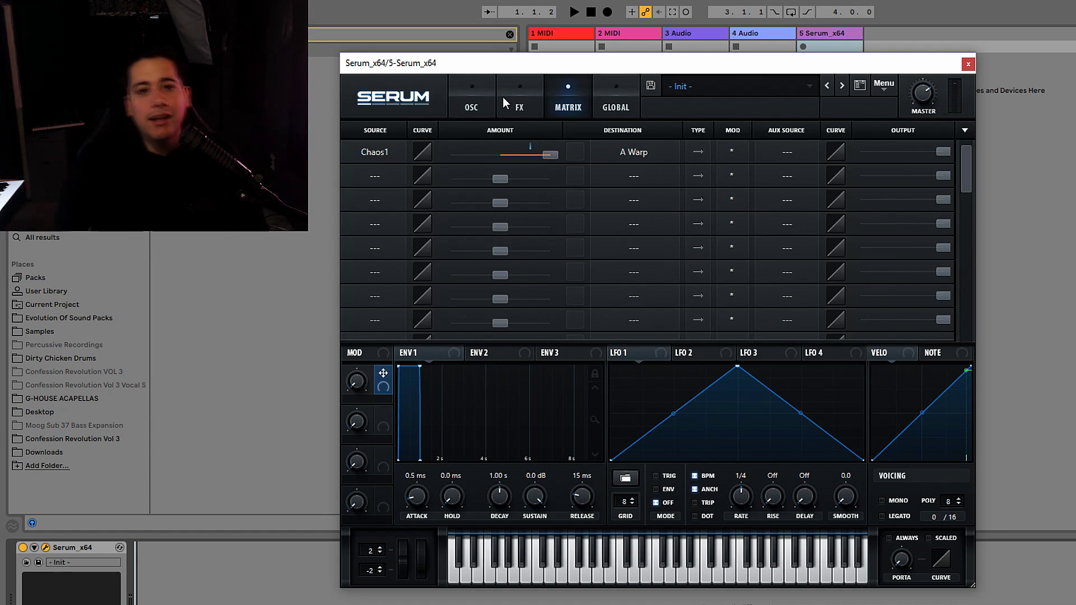
{"action": "left_click", "coordinate": [464, 95]}
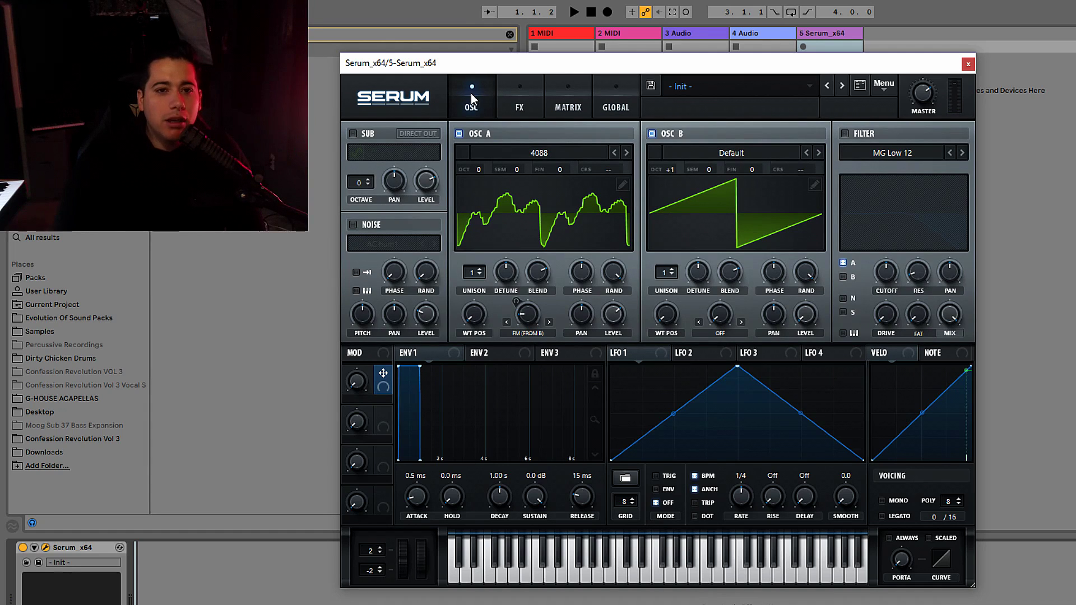
Look through oscillator A's Analog wavetable list, keeping 4088 loaded
{"action": "left_click", "coordinate": [518, 96]}
{"action": "left_click", "coordinate": [483, 97]}
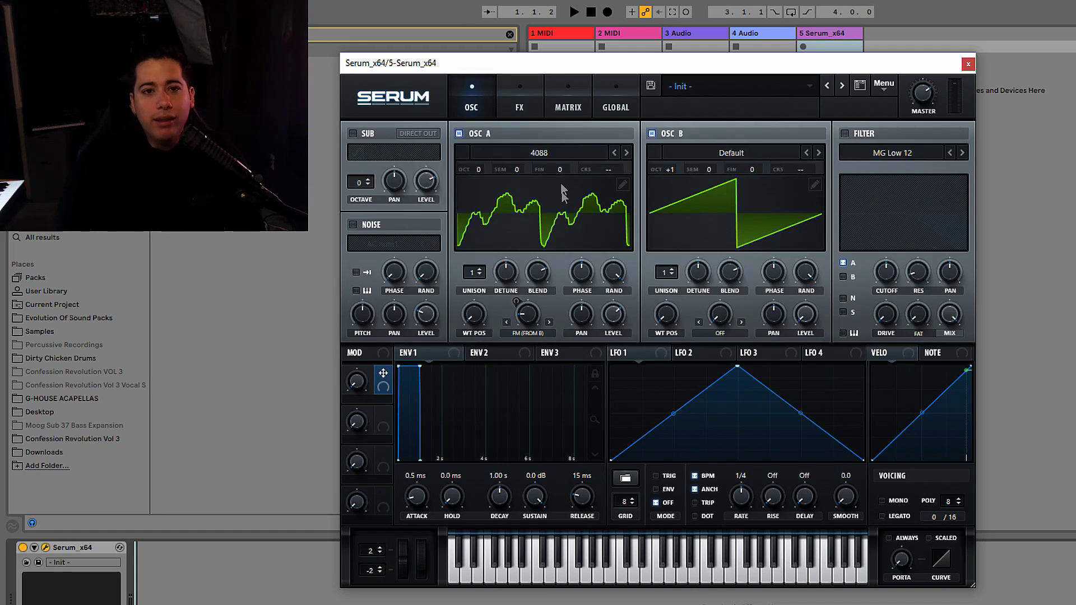
{"action": "left_click", "coordinate": [547, 153]}
{"action": "mouse_move", "coordinate": [565, 169]}
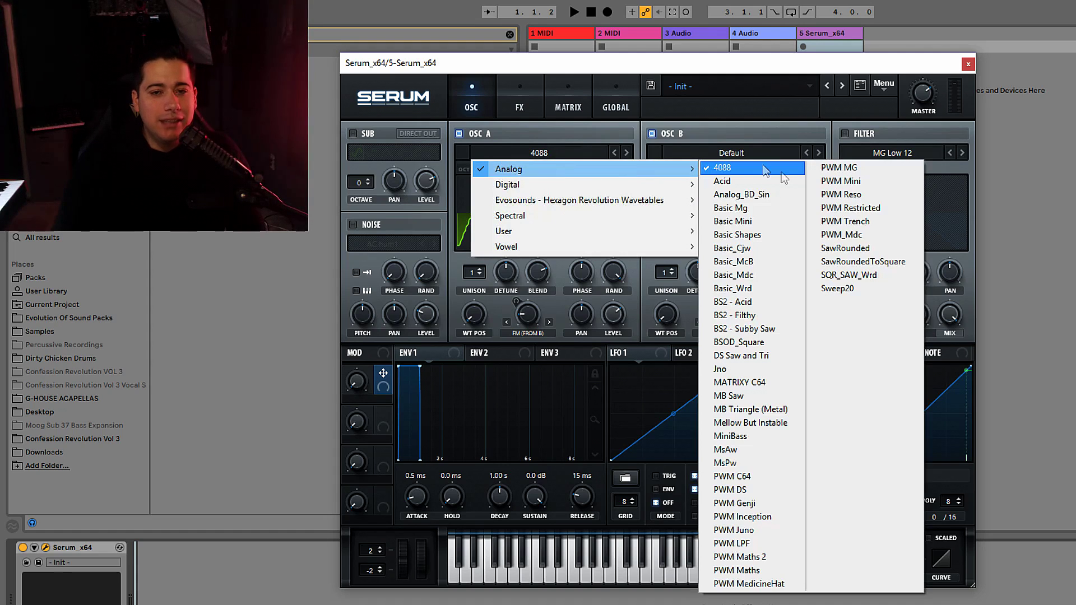
{"action": "left_click", "coordinate": [582, 339]}
Remove the modulation from oscillator A's FM (From B) warp, adjust the warp amount manually, and check the available warp modes
{"action": "right_click", "coordinate": [525, 309]}
{"action": "left_click", "coordinate": [565, 369]}
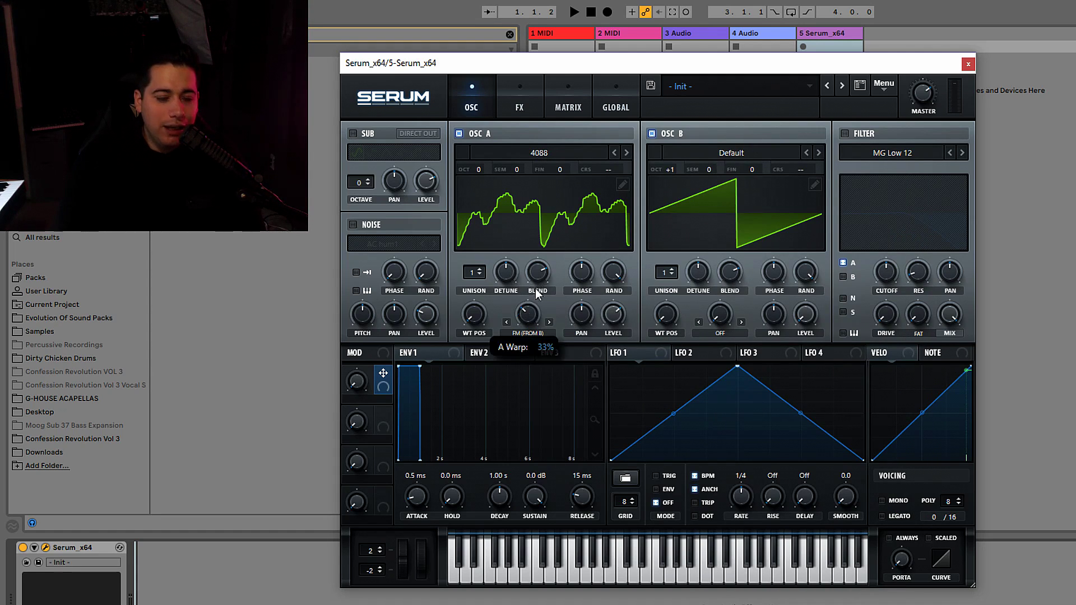
{"action": "left_click_drag", "start_coordinate": [537, 294], "coordinate": [539, 269]}
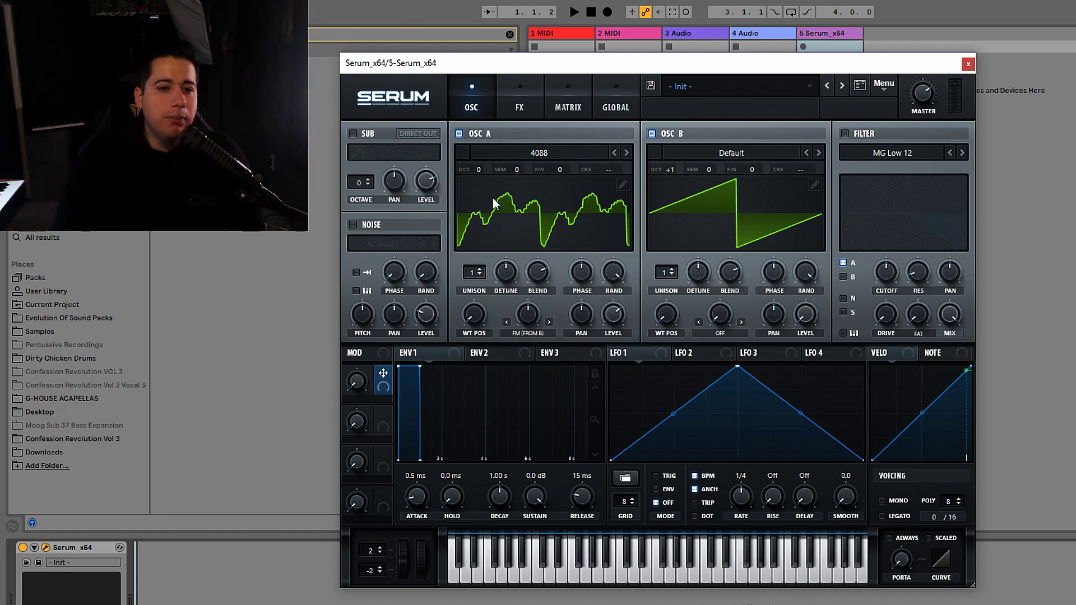
{"action": "left_click", "coordinate": [528, 334]}
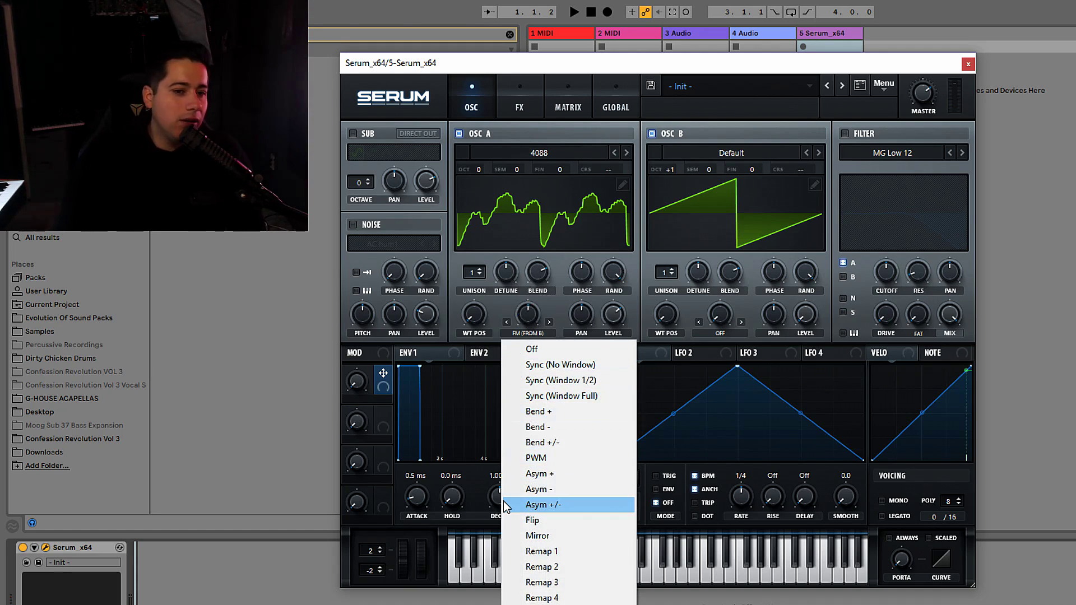
{"action": "left_click", "coordinate": [554, 304]}
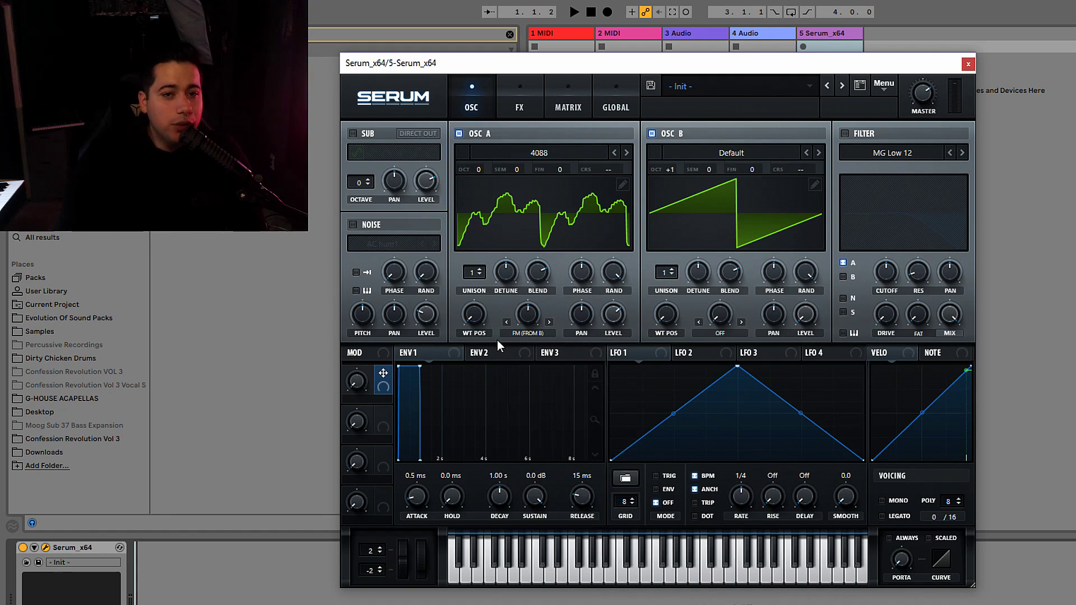
Resample the FM sound to oscillator B, turn off oscillator A along with its warp, and raise oscillator B's level
{"action": "left_click", "coordinate": [887, 93]}
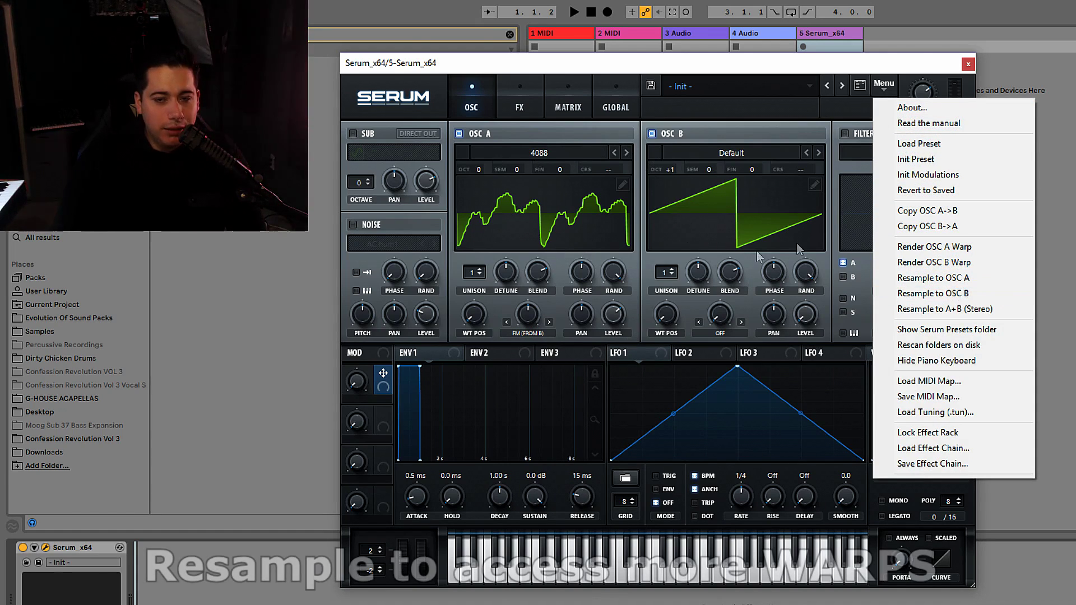
{"action": "left_click", "coordinate": [965, 300]}
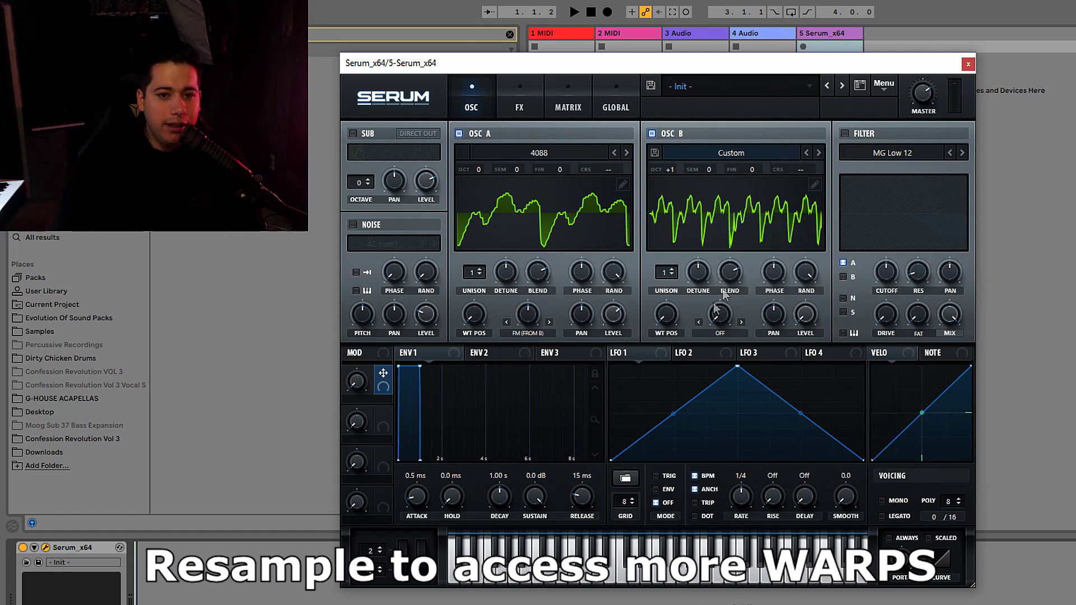
{"action": "left_click", "coordinate": [527, 333]}
{"action": "left_click", "coordinate": [534, 346]}
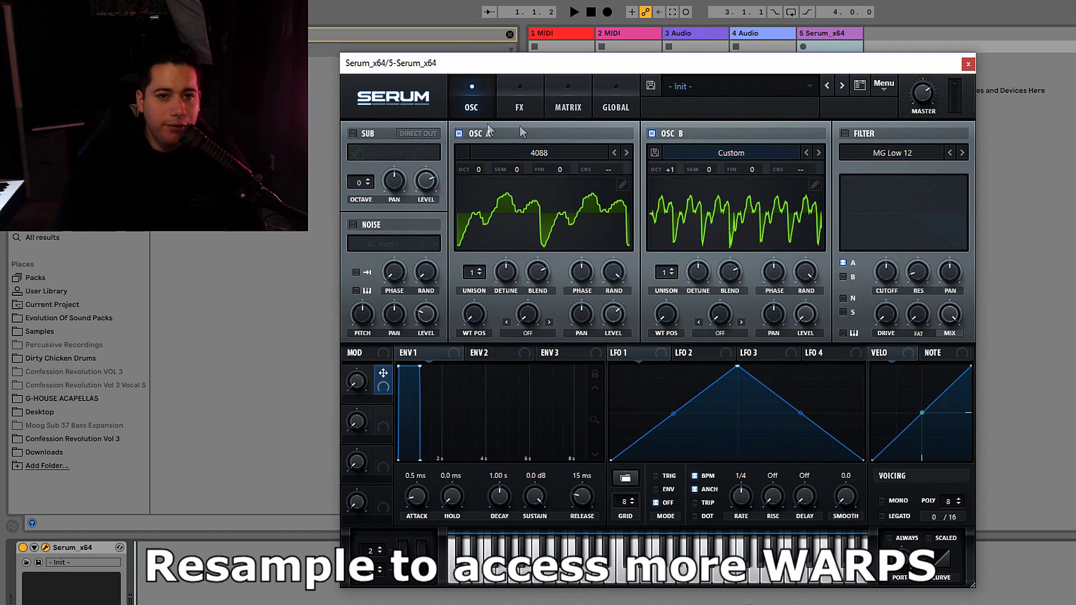
{"action": "left_click", "coordinate": [459, 133]}
{"action": "left_click_drag", "start_coordinate": [806, 314], "coordinate": [841, 220]}
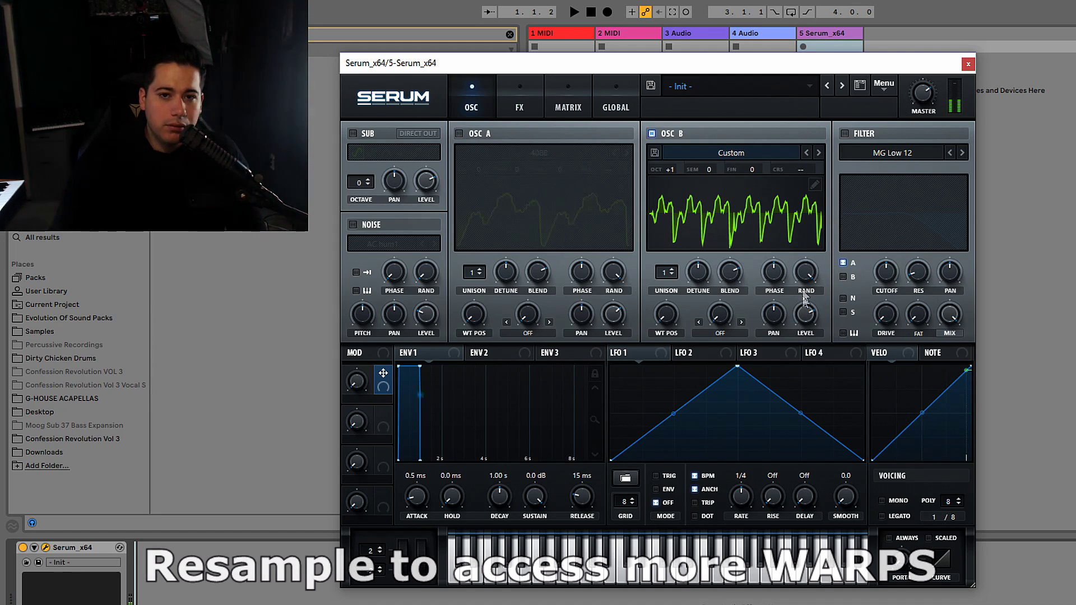
Check where oscillator B's custom wavetable can be saved and cancel the save
{"action": "left_click", "coordinate": [691, 156]}
{"action": "left_click", "coordinate": [655, 153]}
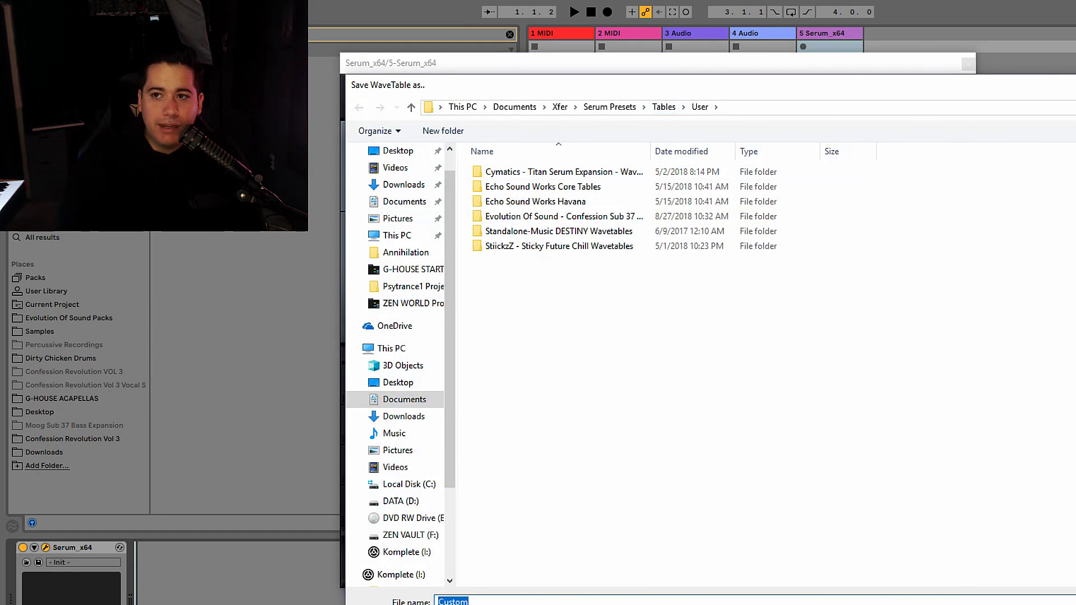
{"action": "key", "text": "Escape"}
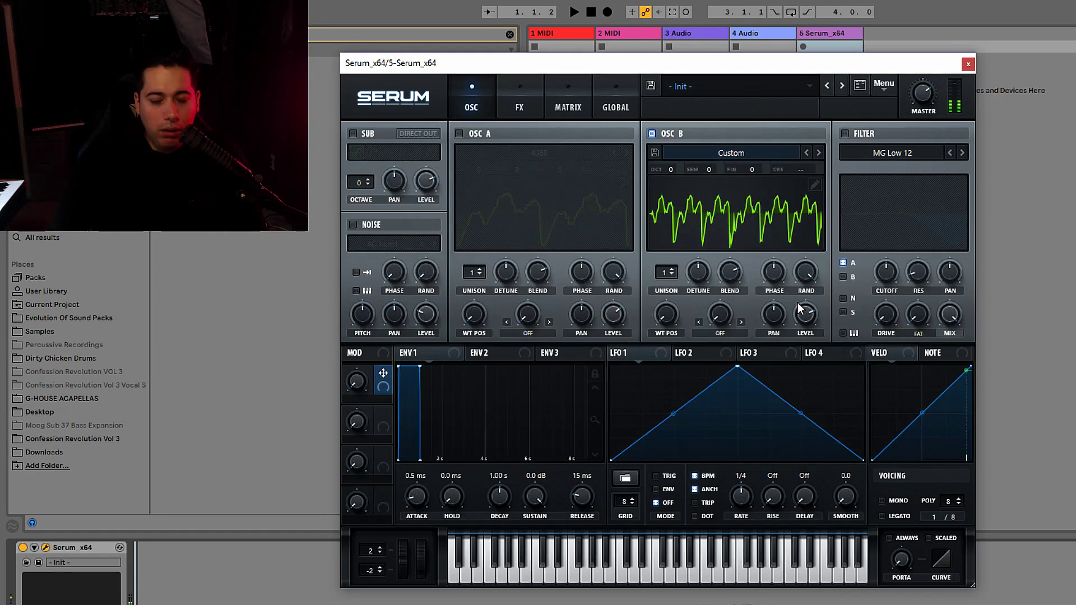
Set oscillator B to octave 0, adjust its level, and set its warp mode to Sync (No Window)
{"action": "left_click_drag", "start_coordinate": [798, 302], "coordinate": [792, 320]}
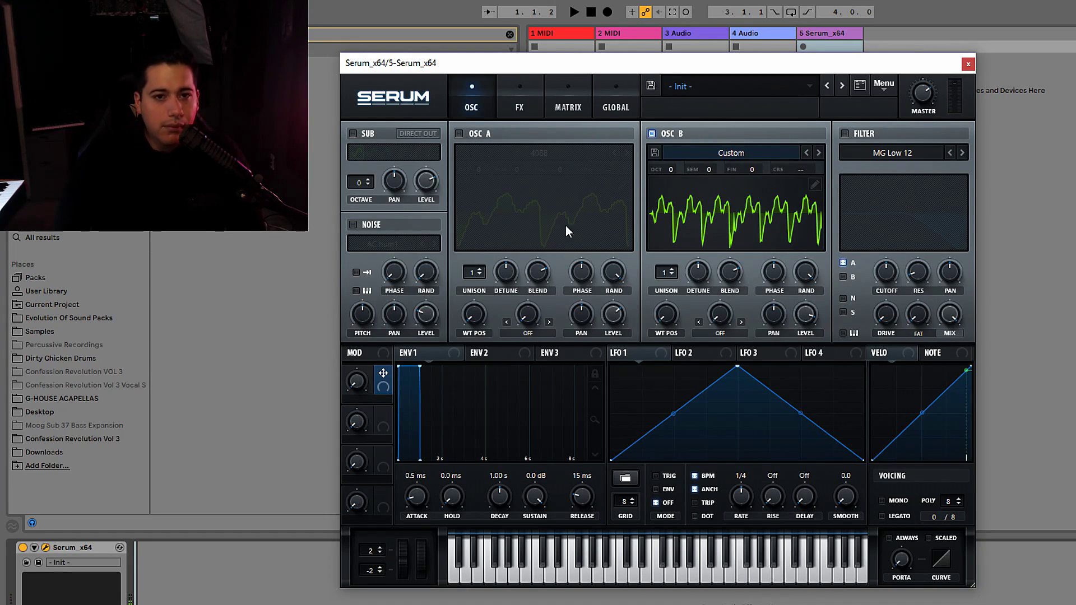
{"action": "left_click", "coordinate": [708, 332]}
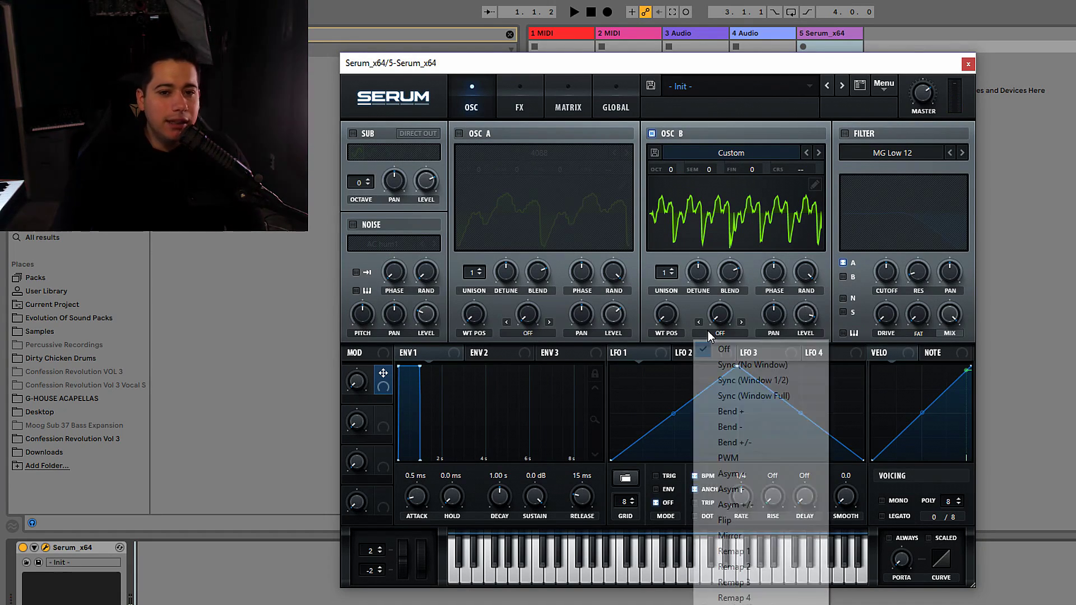
{"action": "left_click", "coordinate": [756, 373]}
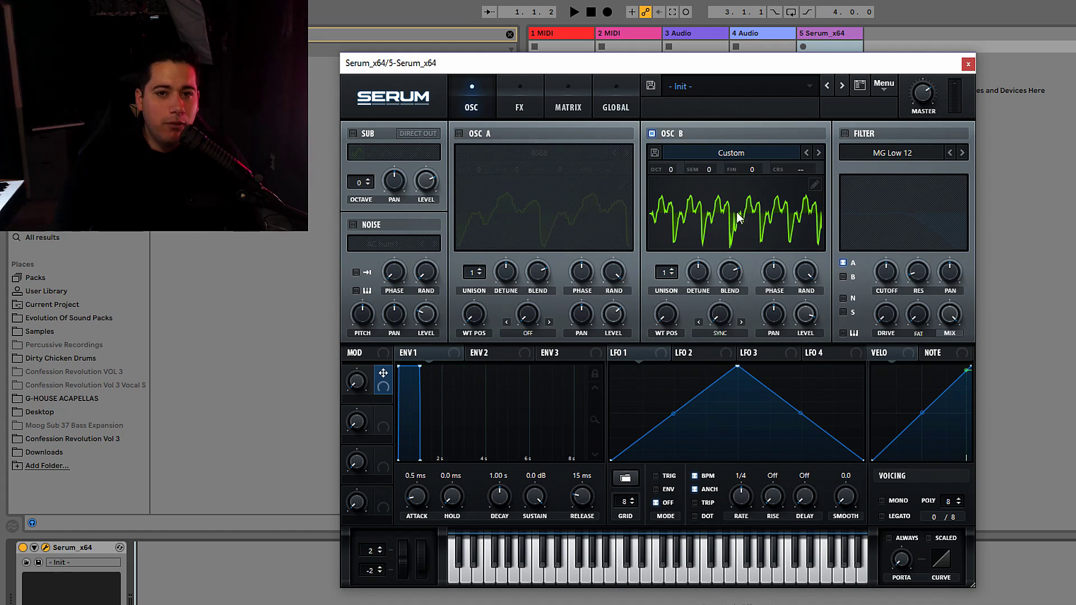
Render oscillator B's Sync warp into its wavetable and sweep through it with the wavetable position
{"action": "left_click", "coordinate": [883, 91]}
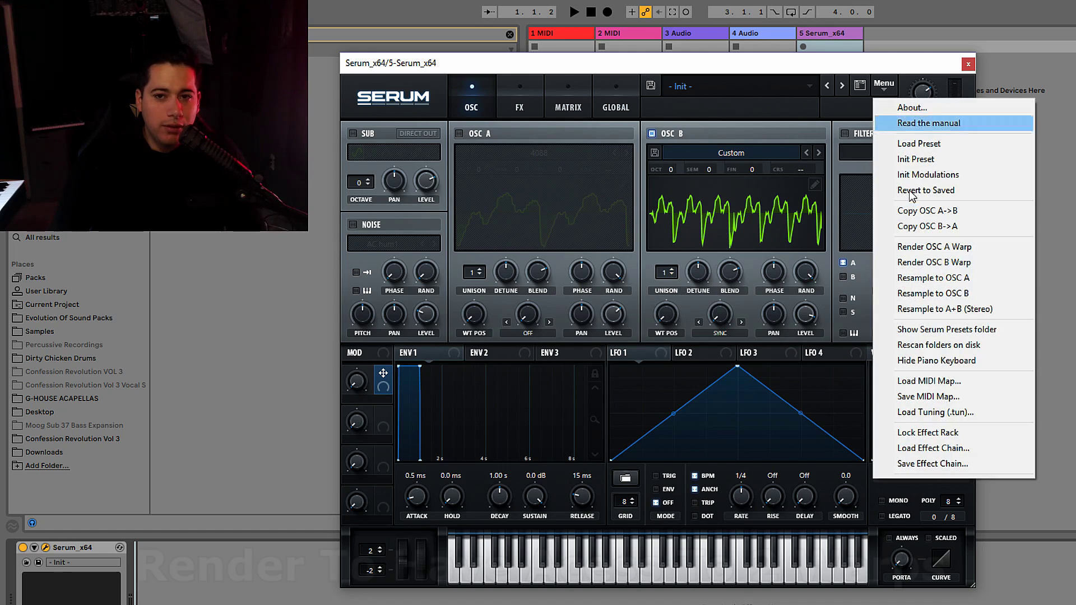
{"action": "left_click", "coordinate": [956, 263]}
{"action": "left_click_drag", "start_coordinate": [668, 314], "coordinate": [674, 281]}
Set oscillator B's warp mode to Bend +/- and sweep both the bend amount and the wavetable position
{"action": "left_click", "coordinate": [721, 333]}
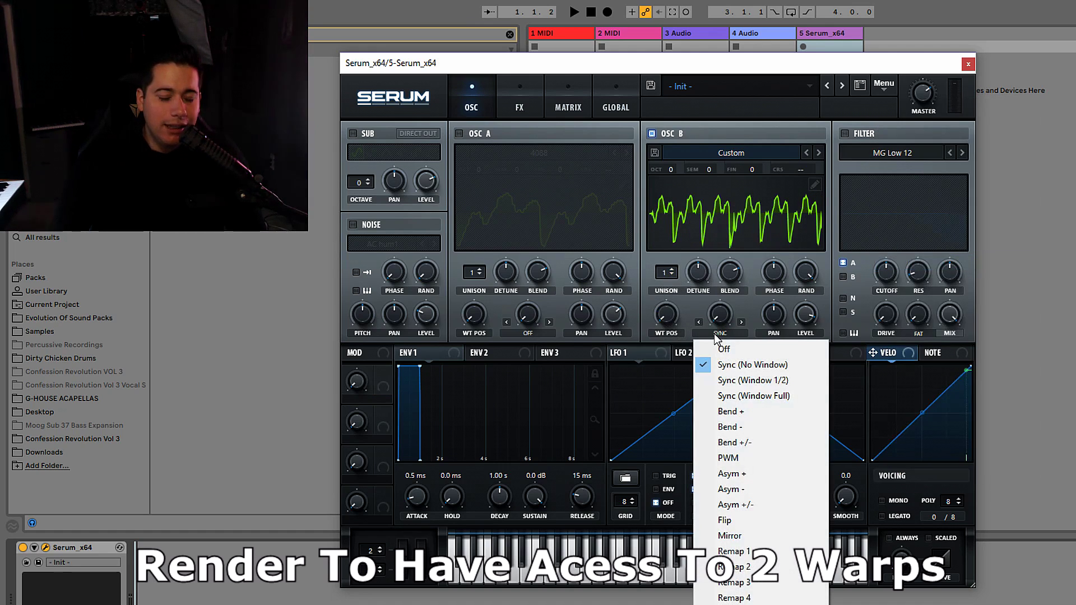
{"action": "left_click", "coordinate": [748, 443]}
{"action": "left_click_drag", "start_coordinate": [718, 319], "coordinate": [733, 248]}
{"action": "left_click_drag", "start_coordinate": [666, 317], "coordinate": [691, 255]}
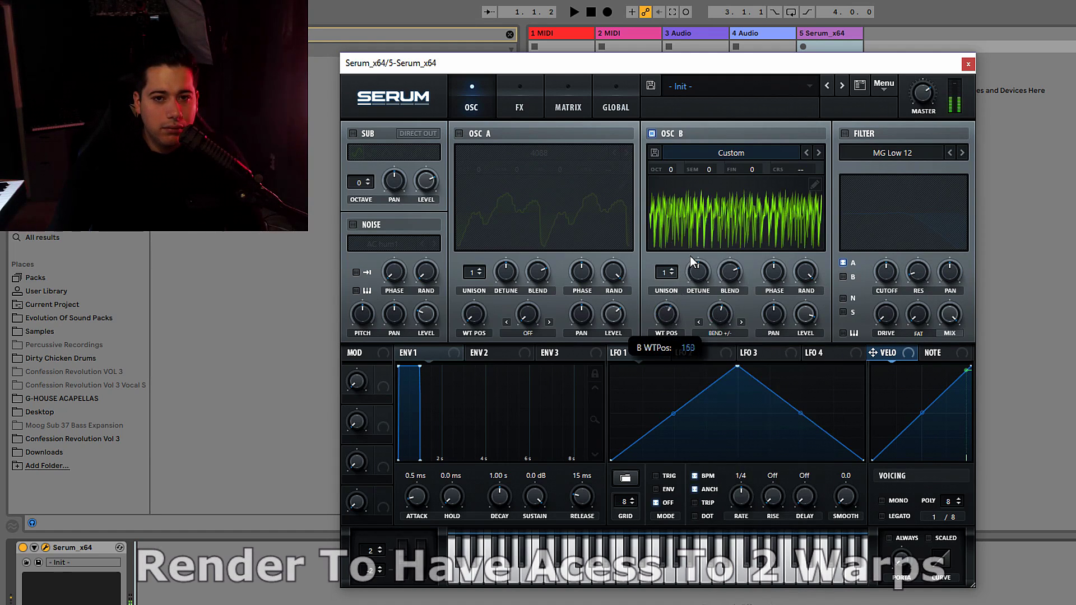
{"action": "left_click_drag", "start_coordinate": [718, 316], "coordinate": [713, 339]}
{"action": "left_click_drag", "start_coordinate": [665, 316], "coordinate": [610, 412]}
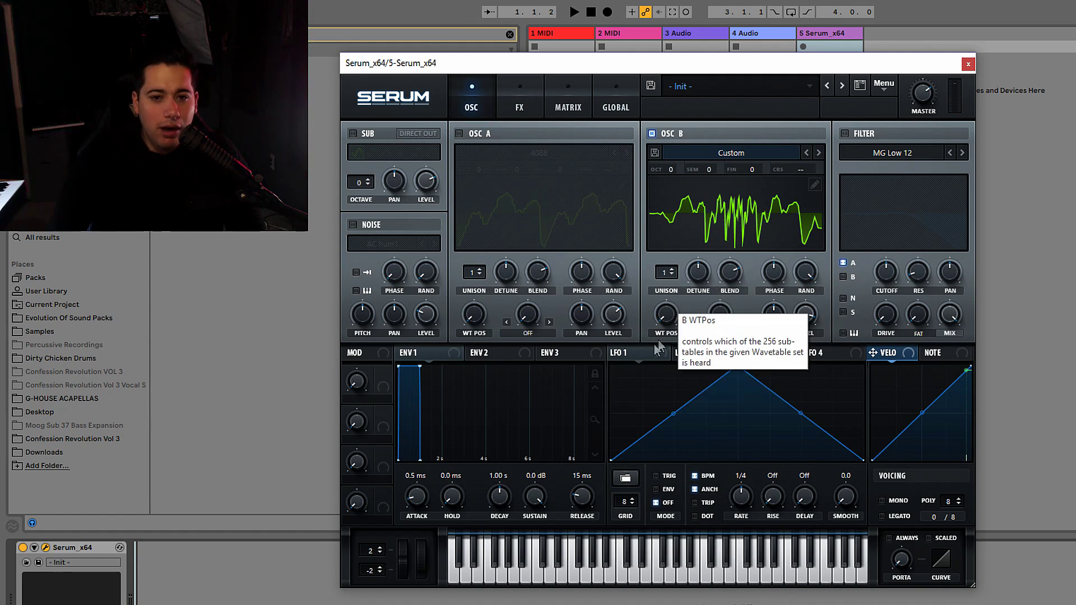
Assign LFO 1 to oscillator B's wavetable position and Bend +/- warp, and adjust both modulation depths
{"action": "left_click_drag", "start_coordinate": [615, 352], "coordinate": [717, 316]}
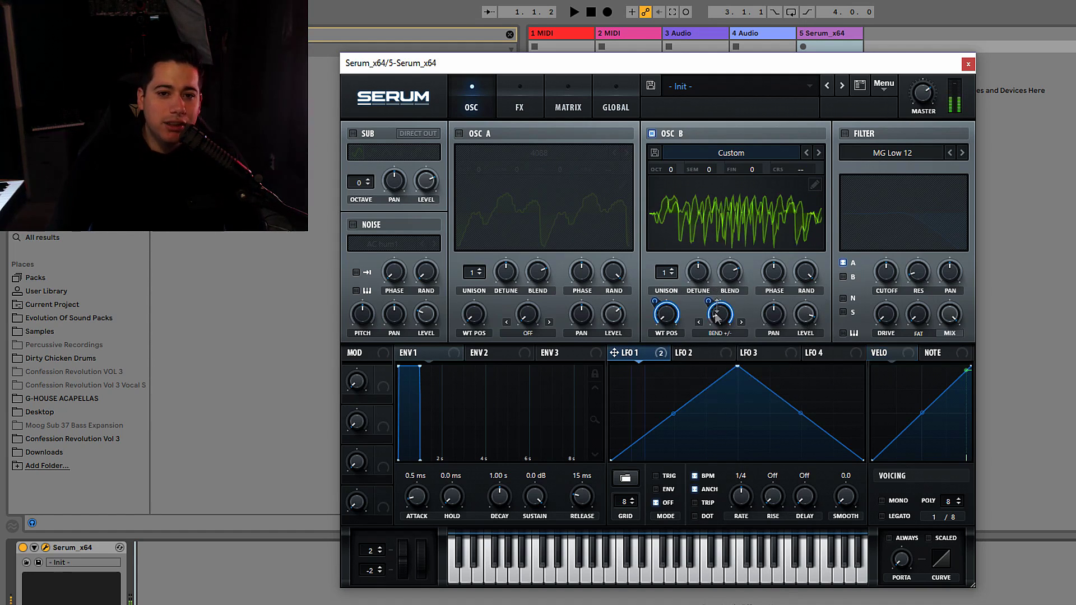
{"action": "left_click_drag", "start_coordinate": [654, 302], "coordinate": [638, 340]}
{"action": "left_click_drag", "start_coordinate": [709, 302], "coordinate": [697, 330]}
{"action": "double_click", "coordinate": [672, 317]}
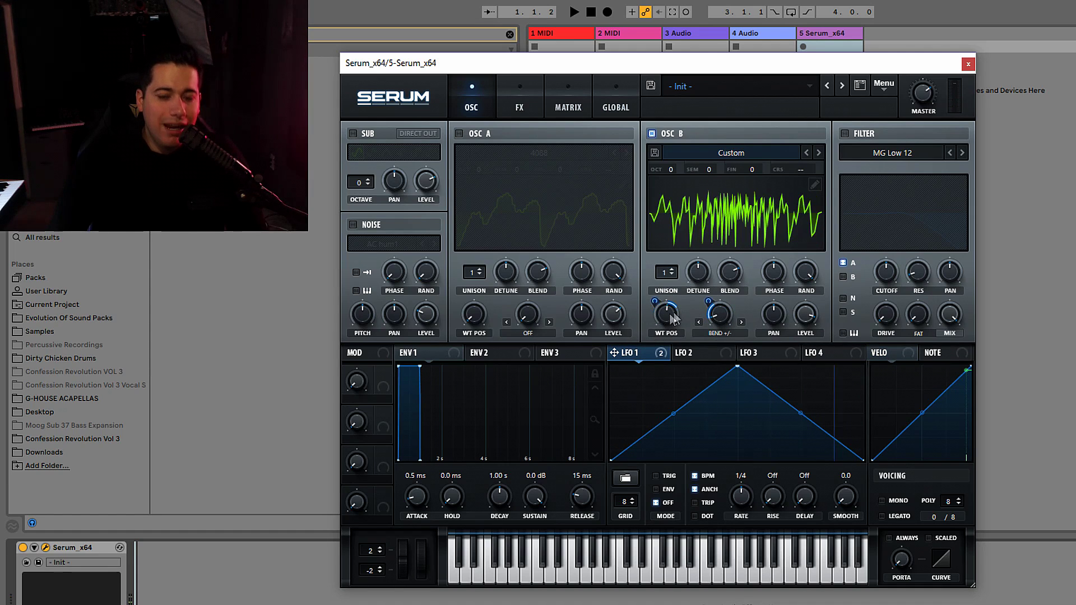
Remove the LFO 1 modulation from oscillator B's warp and wavetable position, and sweep both controls manually
{"action": "right_click", "coordinate": [718, 319]}
{"action": "left_click", "coordinate": [792, 370]}
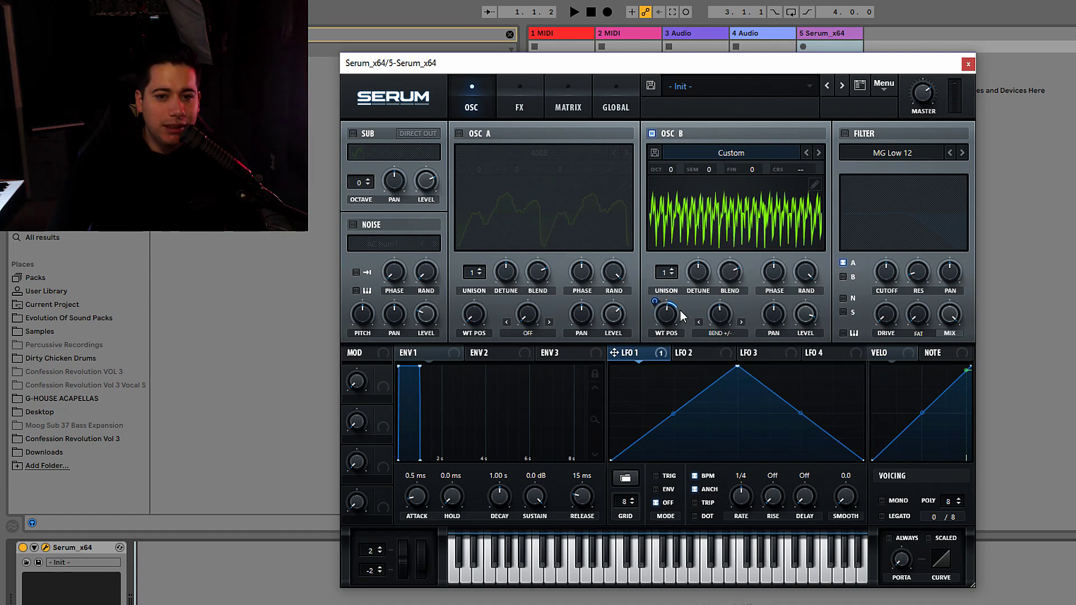
{"action": "right_click", "coordinate": [659, 329]}
{"action": "left_click", "coordinate": [720, 372]}
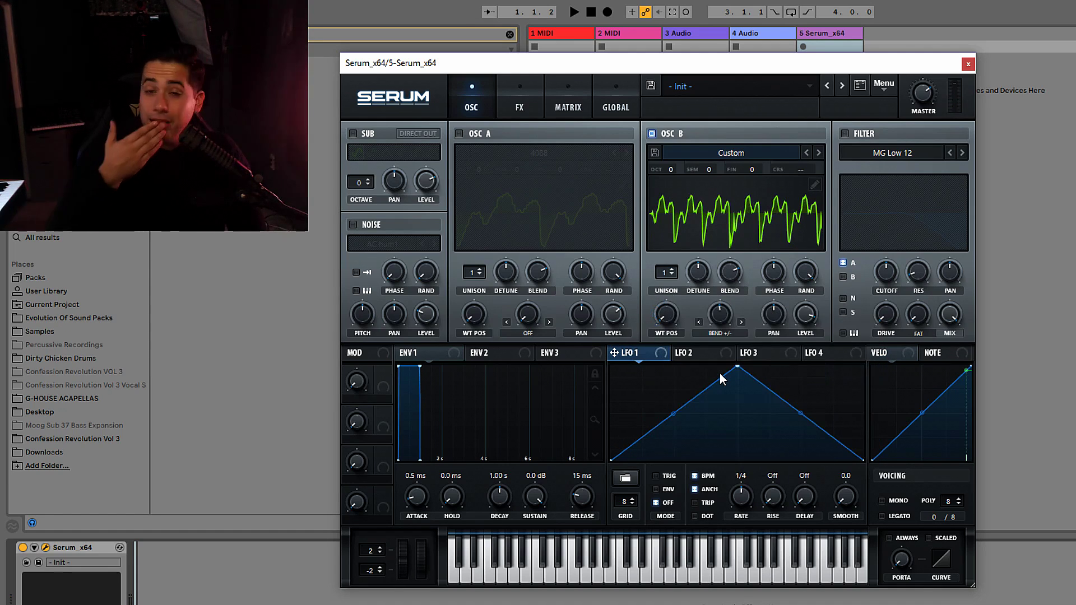
{"action": "double_click", "coordinate": [671, 320]}
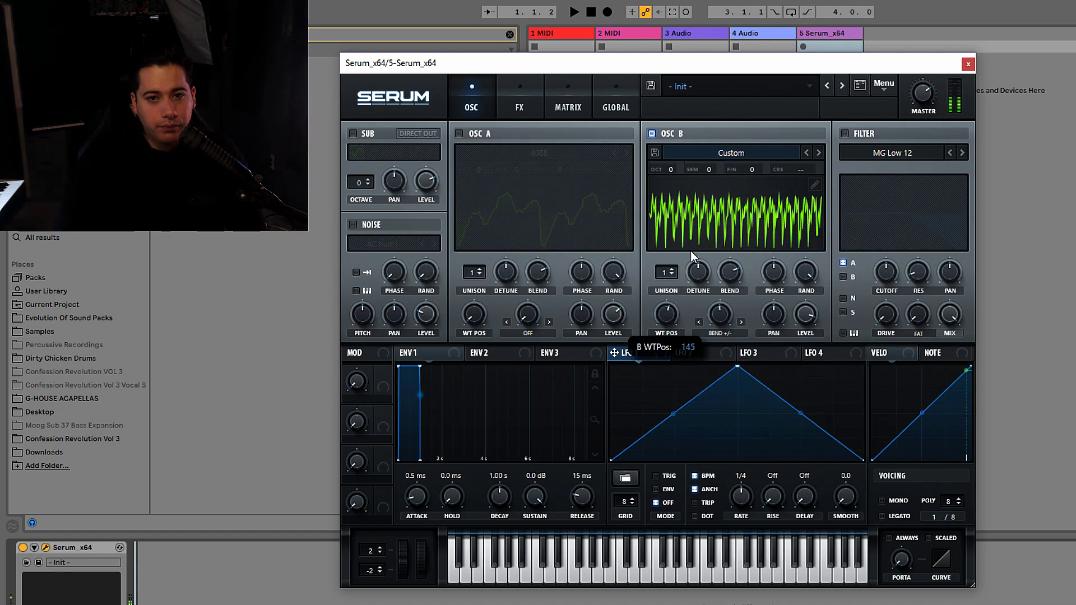
{"action": "left_click_drag", "start_coordinate": [719, 314], "coordinate": [752, 248]}
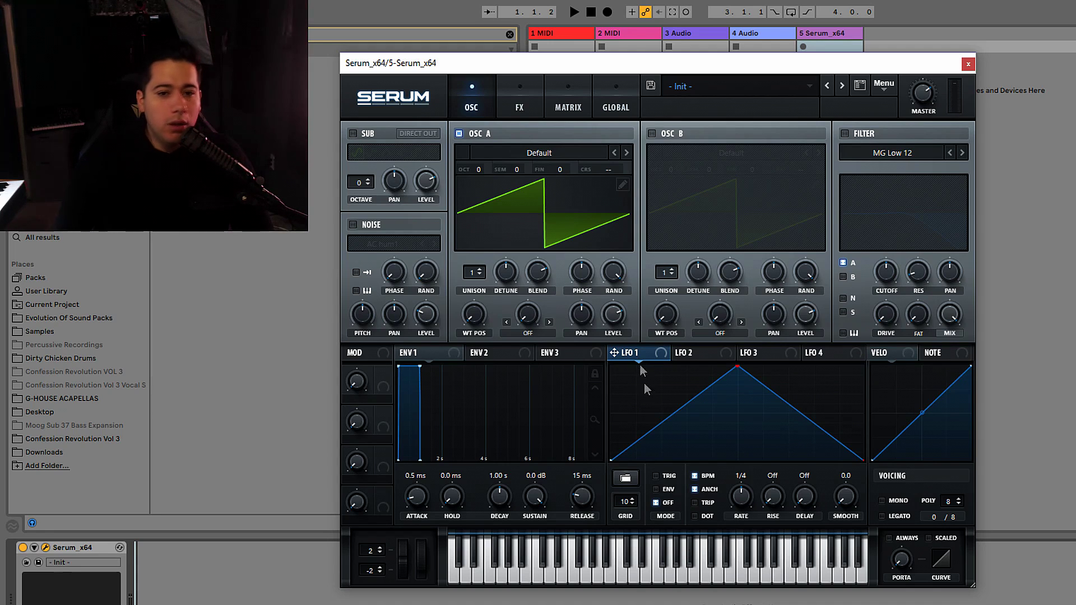
Reshape LFO 1 into a short falling ramp from full level to zero, snapping its end point to the second grid line
{"action": "double_click", "coordinate": [664, 419]}
{"action": "double_click", "coordinate": [788, 394]}
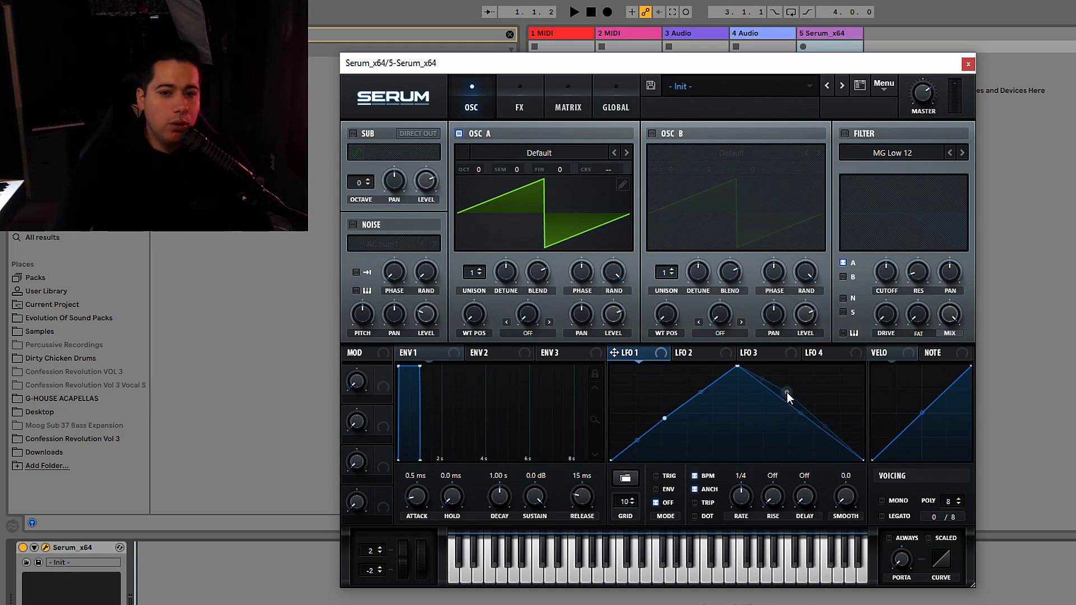
{"action": "left_click_drag", "start_coordinate": [675, 414], "coordinate": [691, 450]}
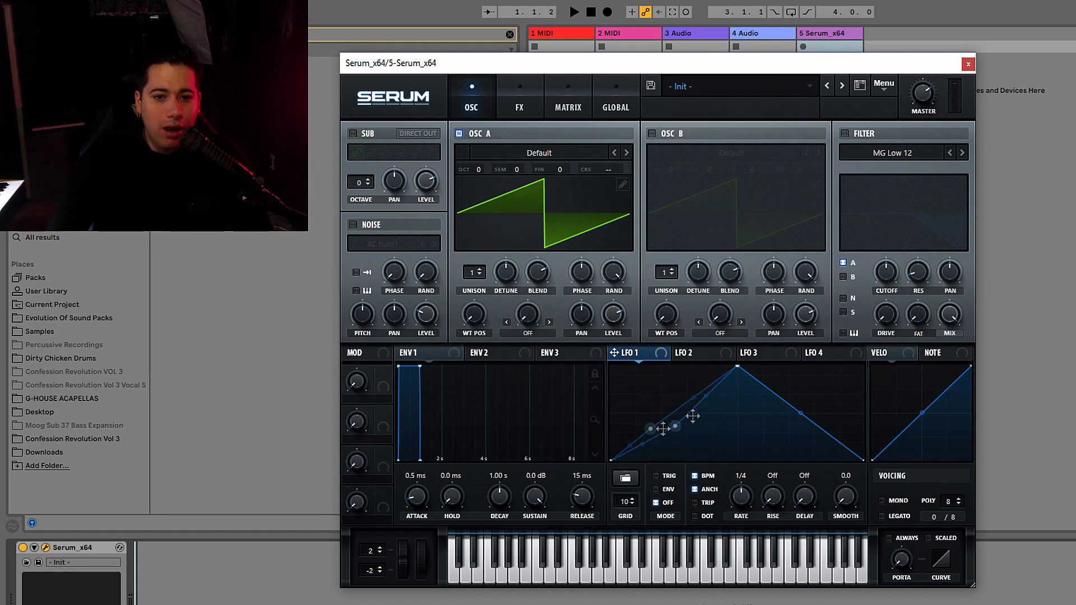
{"action": "left_click_drag", "start_coordinate": [651, 409], "coordinate": [612, 370]}
{"action": "left_click_drag", "start_coordinate": [732, 372], "coordinate": [662, 424]}
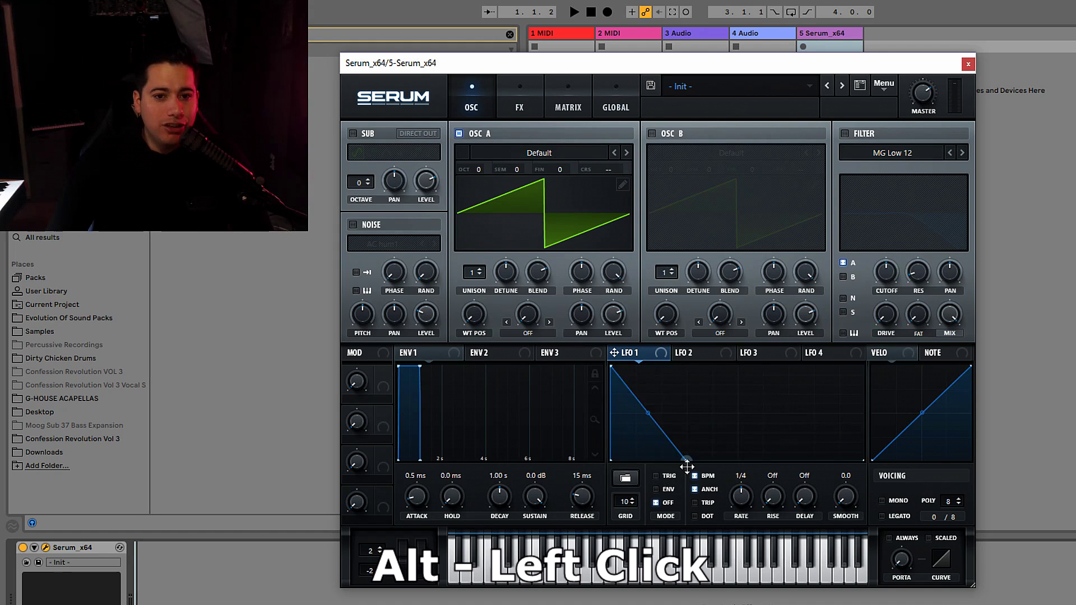
{"action": "mouse_move", "coordinate": [686, 467]}
{"action": "left_mouse_down"}
{"action": "mouse_move", "coordinate": [753, 449]}
{"action": "mouse_move", "coordinate": [682, 475]}
{"action": "mouse_move", "coordinate": [762, 462]}
{"action": "mouse_move", "coordinate": [704, 478]}
{"action": "mouse_move", "coordinate": [637, 464]}
{"action": "mouse_move", "coordinate": [733, 459]}
{"action": "mouse_move", "coordinate": [653, 464]}
{"action": "mouse_move", "coordinate": [672, 460]}
{"action": "left_mouse_up"}
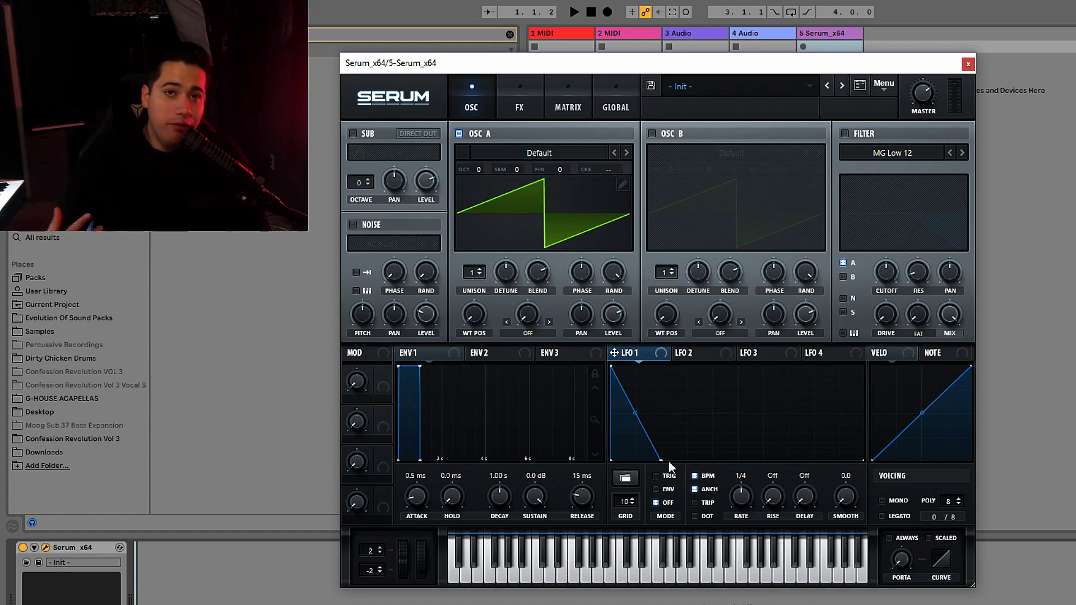
Initialize the preset and shape a peak and a dip into the rising side of LFO 1 with the grid at 16
{"action": "left_click", "coordinate": [886, 86]}
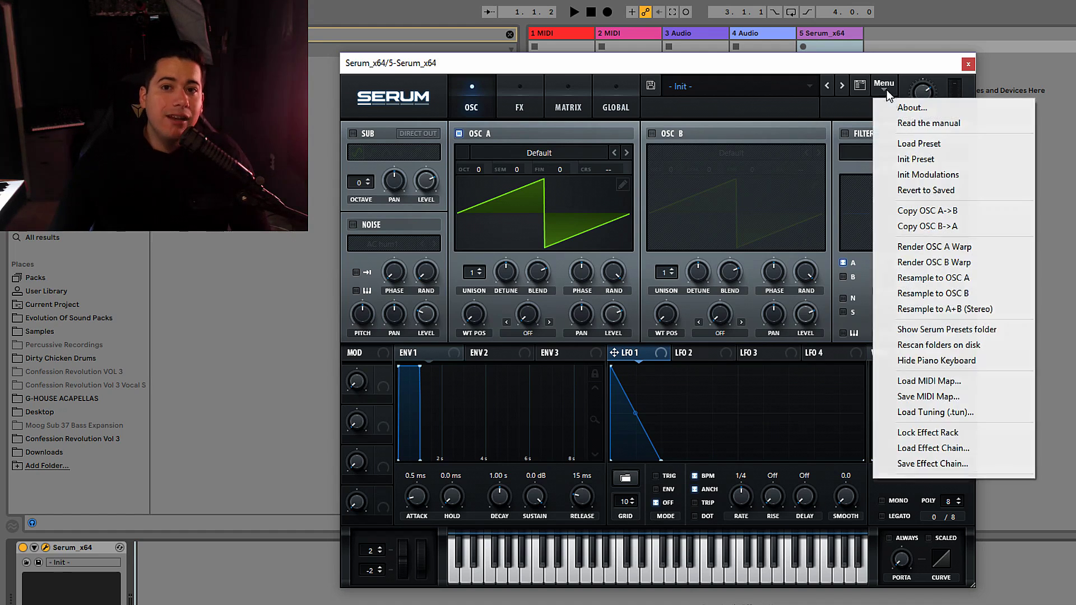
{"action": "left_click", "coordinate": [934, 160]}
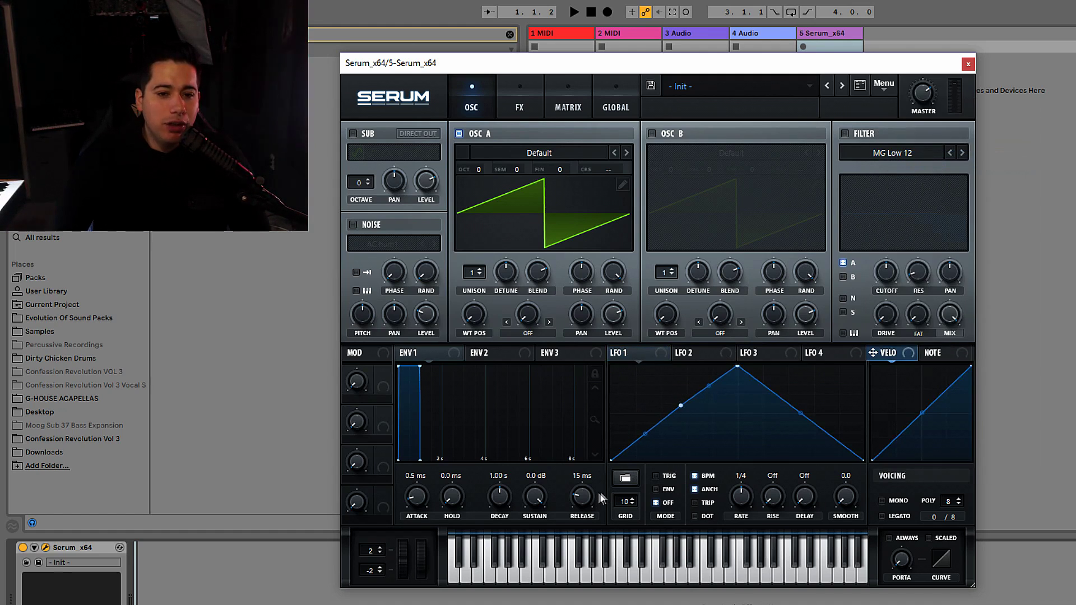
{"action": "mouse_move", "coordinate": [681, 406]}
{"action": "left_mouse_down"}
{"action": "mouse_move", "coordinate": [740, 461]}
{"action": "mouse_move", "coordinate": [649, 389]}
{"action": "mouse_move", "coordinate": [690, 452]}
{"action": "mouse_move", "coordinate": [694, 368]}
{"action": "mouse_move", "coordinate": [684, 447]}
{"action": "mouse_move", "coordinate": [689, 425]}
{"action": "left_mouse_up"}
{"action": "double_click", "coordinate": [691, 404]}
Initialize the preset again, add four alternating high and low points to LFO 1's triangle, and select them together
{"action": "left_click", "coordinate": [884, 85]}
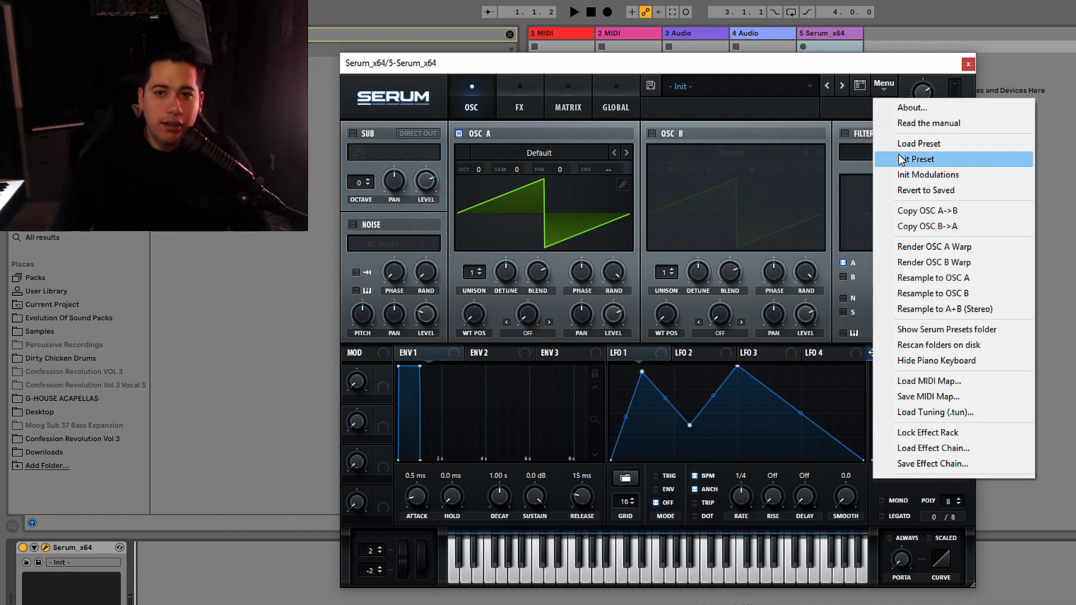
{"action": "left_click", "coordinate": [908, 161]}
{"action": "double_click", "coordinate": [649, 393]}
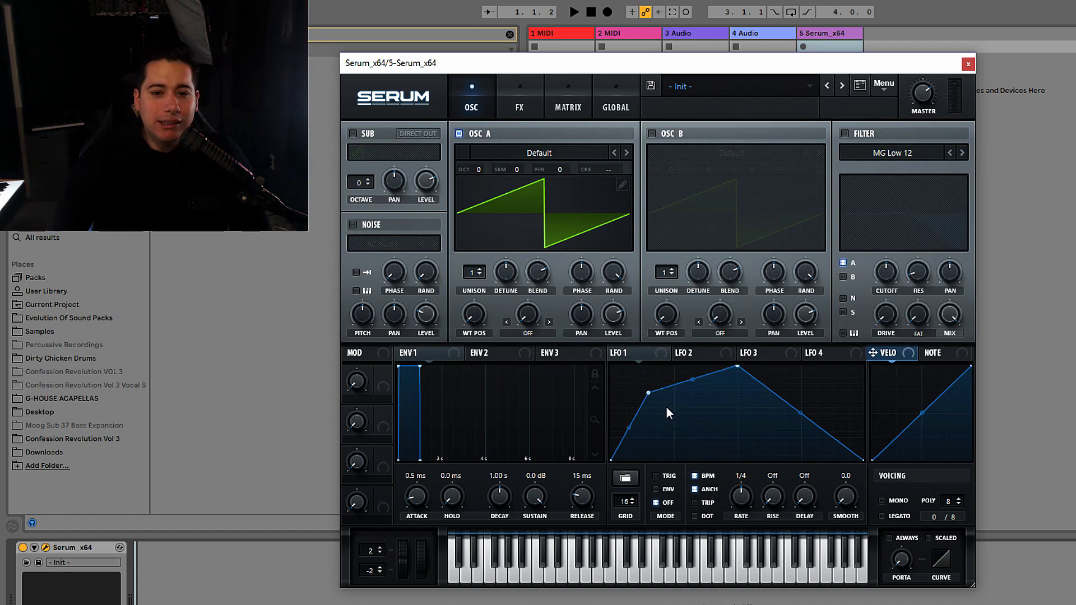
{"action": "double_click", "coordinate": [683, 431]}
{"action": "left_click_drag", "start_coordinate": [819, 452], "coordinate": [809, 376]}
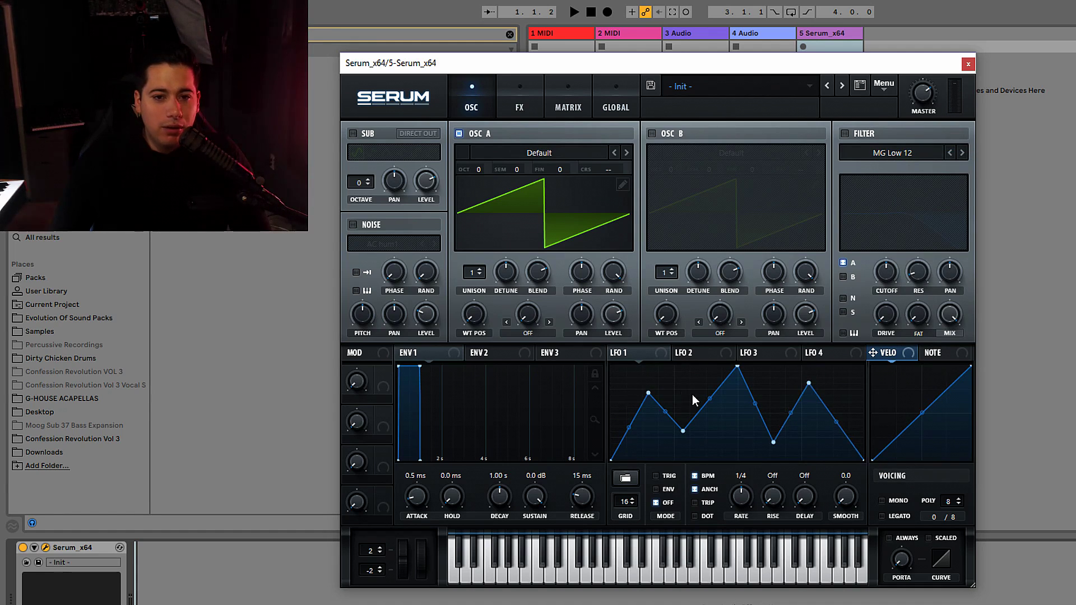
{"action": "left_click_drag", "start_coordinate": [617, 370], "coordinate": [904, 452]}
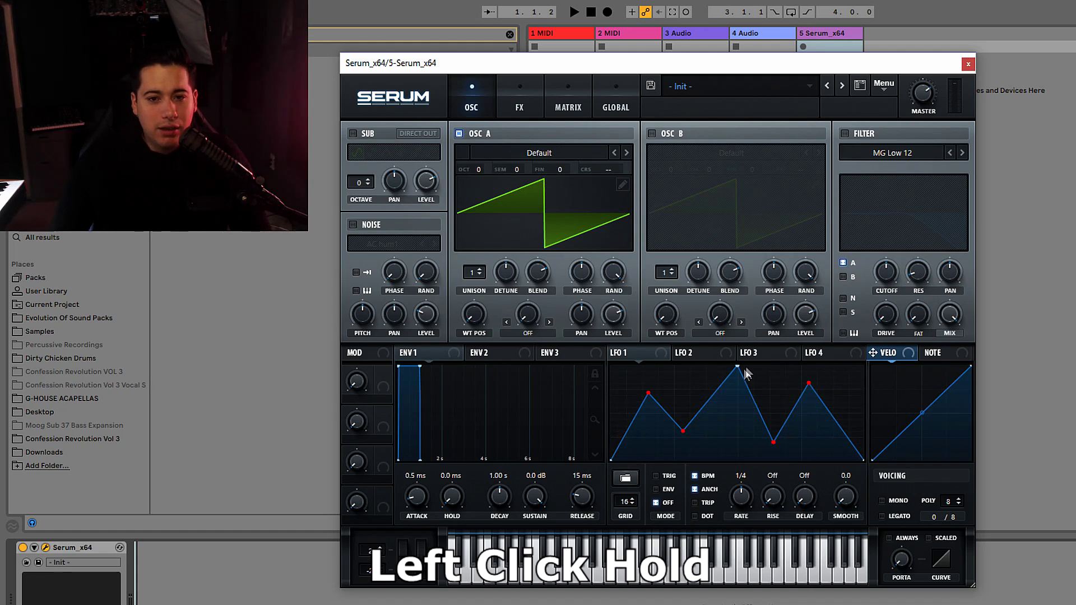
Raise the selected LFO 1 points together, and shift them down and earlier in the cycle as a group
{"action": "left_click_drag", "start_coordinate": [690, 438], "coordinate": [683, 404]}
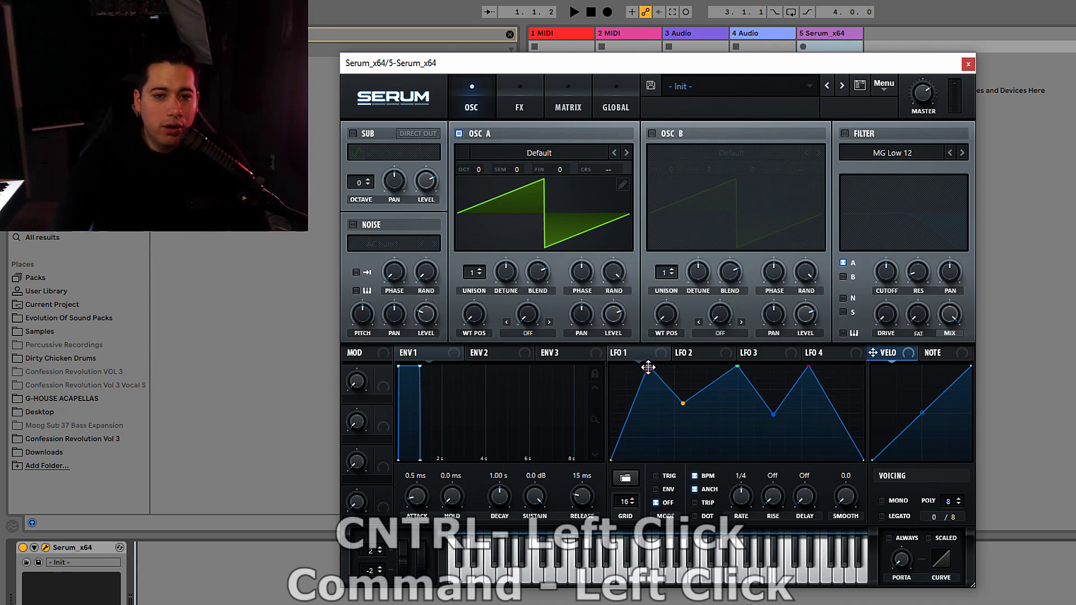
{"action": "left_click_drag", "start_coordinate": [649, 365], "coordinate": [623, 394]}
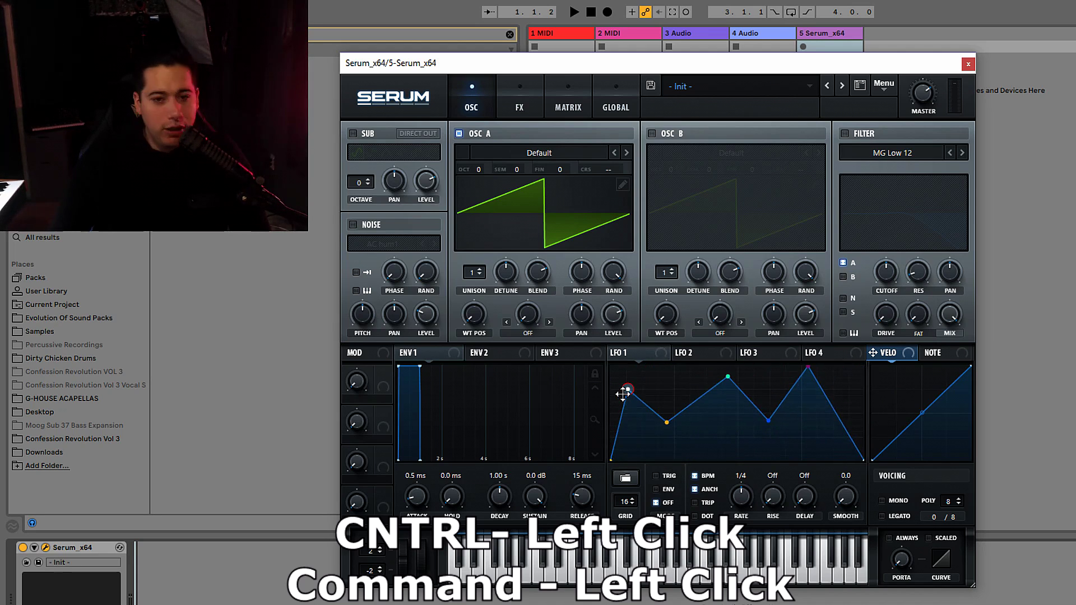
Initialize the preset and load the Basic flat 100 shape into LFO 1
{"action": "left_click", "coordinate": [883, 85]}
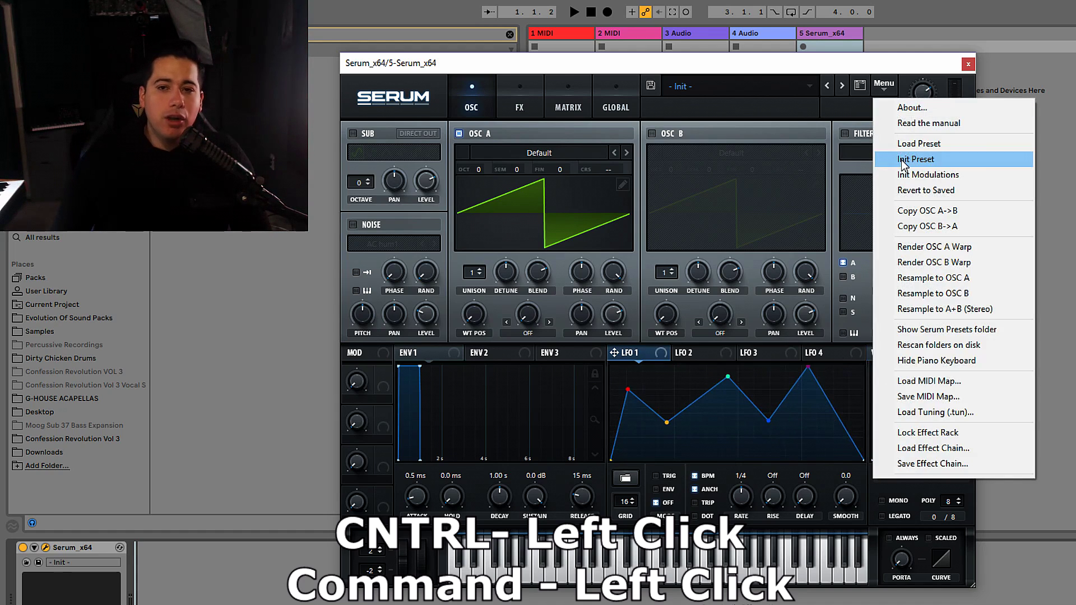
{"action": "left_click", "coordinate": [910, 160]}
{"action": "left_click", "coordinate": [626, 477]}
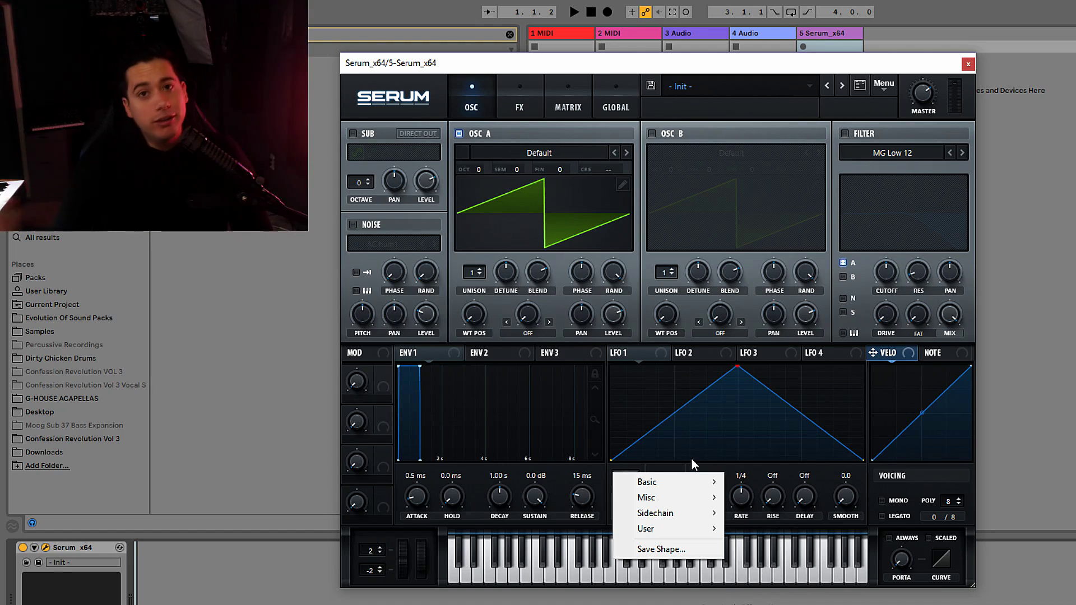
{"action": "mouse_move", "coordinate": [673, 487]}
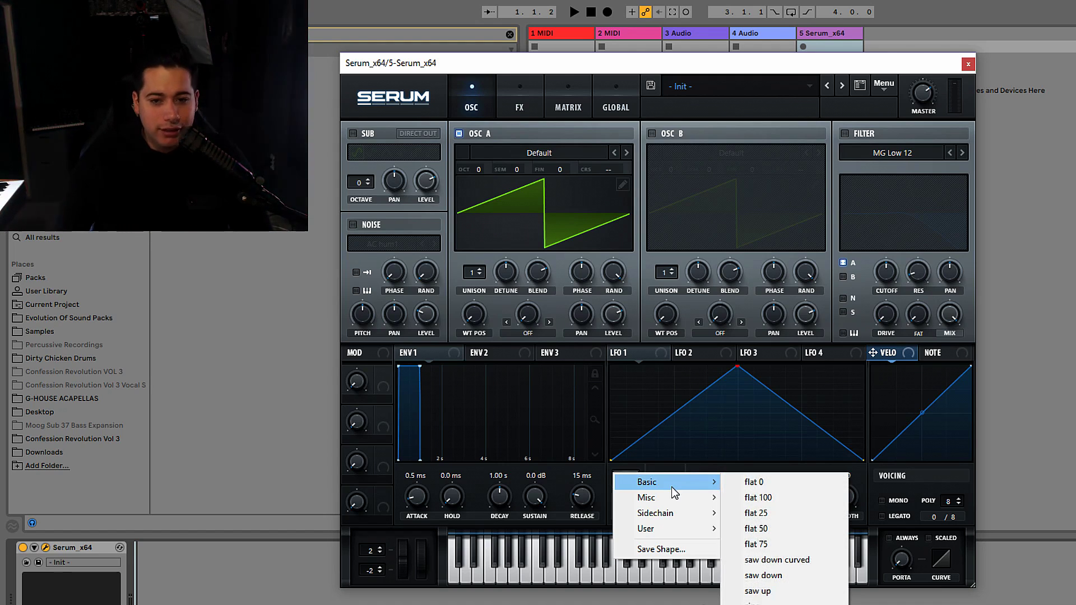
{"action": "left_click", "coordinate": [762, 499]}
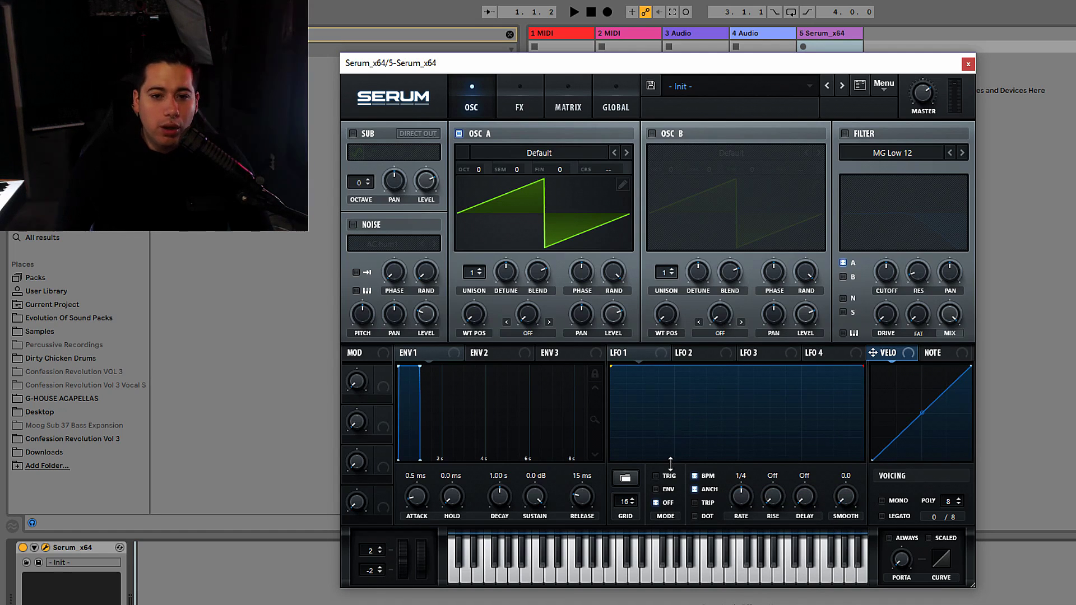
Cycle LFO 1 directly through successive preset shapes, ending on the rounded dome shape
{"action": "left_click", "coordinate": [626, 478], "text": "alt"}
{"action": "left_click", "coordinate": [626, 478], "text": "alt"}
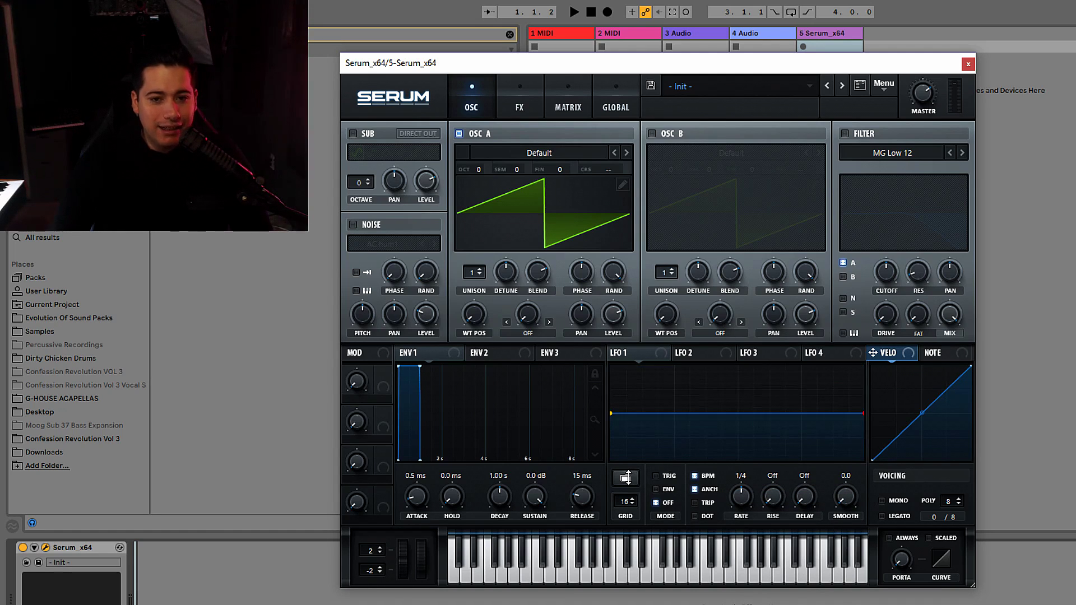
{"action": "left_click", "coordinate": [626, 478], "text": "alt"}
{"action": "left_click", "coordinate": [627, 478], "text": "alt"}
{"action": "left_click", "coordinate": [628, 478], "text": "alt"}
{"action": "left_click", "coordinate": [627, 478], "text": "alt"}
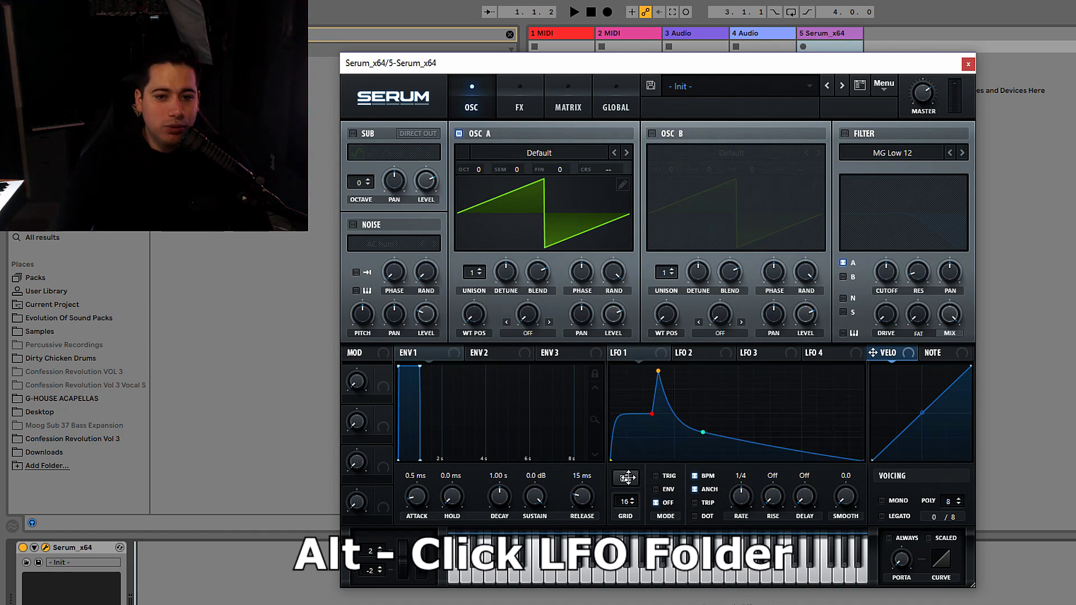
{"action": "left_click", "coordinate": [628, 478], "text": "alt"}
{"action": "left_click", "coordinate": [627, 478], "text": "alt"}
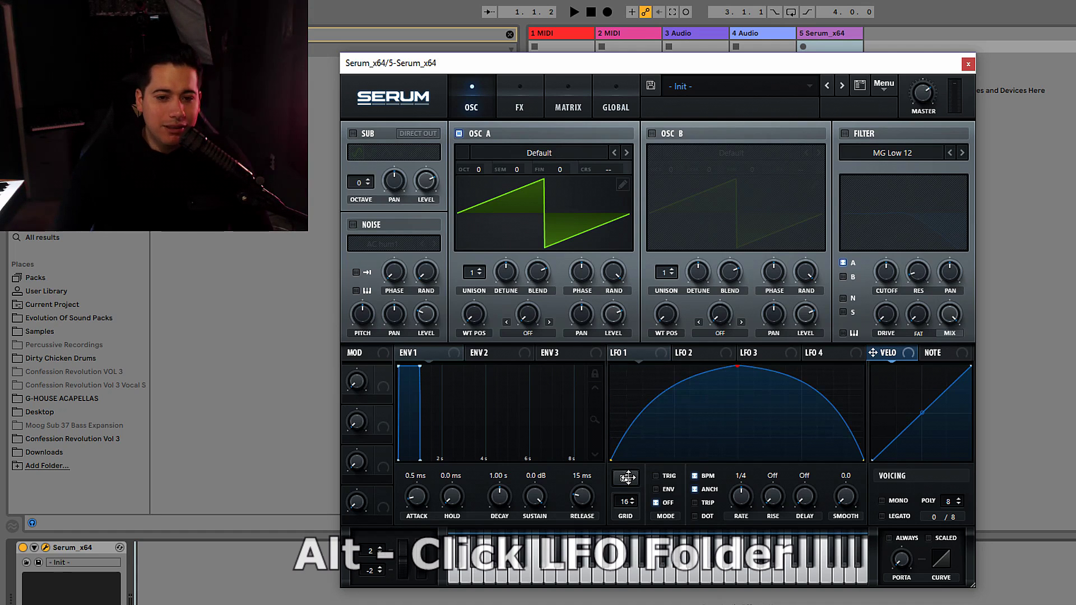
Load a preset shape from the Misc category into LFO 1
{"action": "left_click", "coordinate": [627, 478]}
{"action": "mouse_move", "coordinate": [646, 481]}
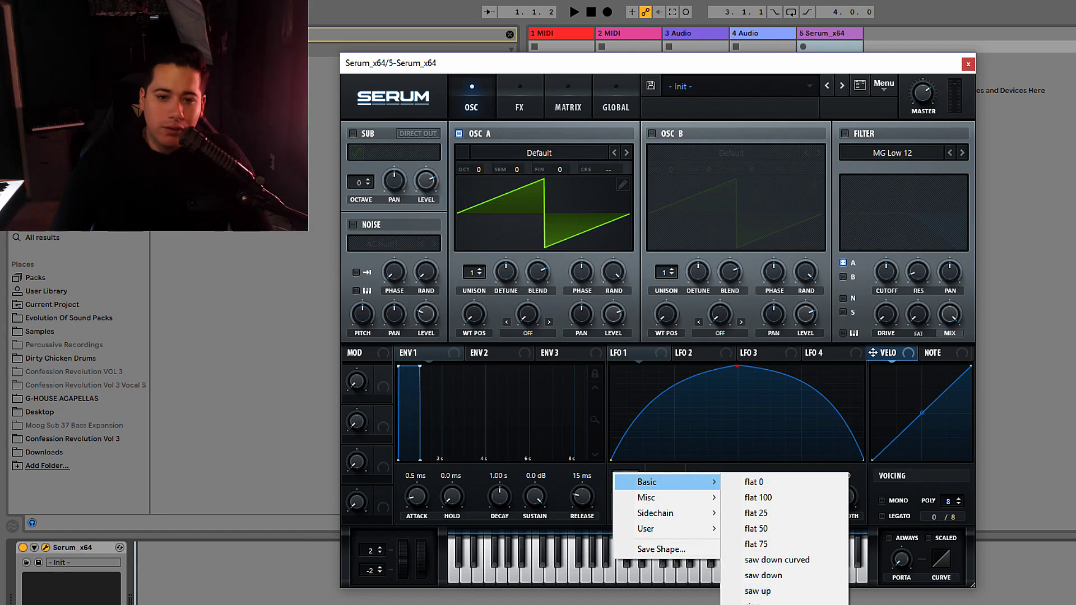
{"action": "mouse_move", "coordinate": [686, 499]}
{"action": "left_click", "coordinate": [755, 542]}
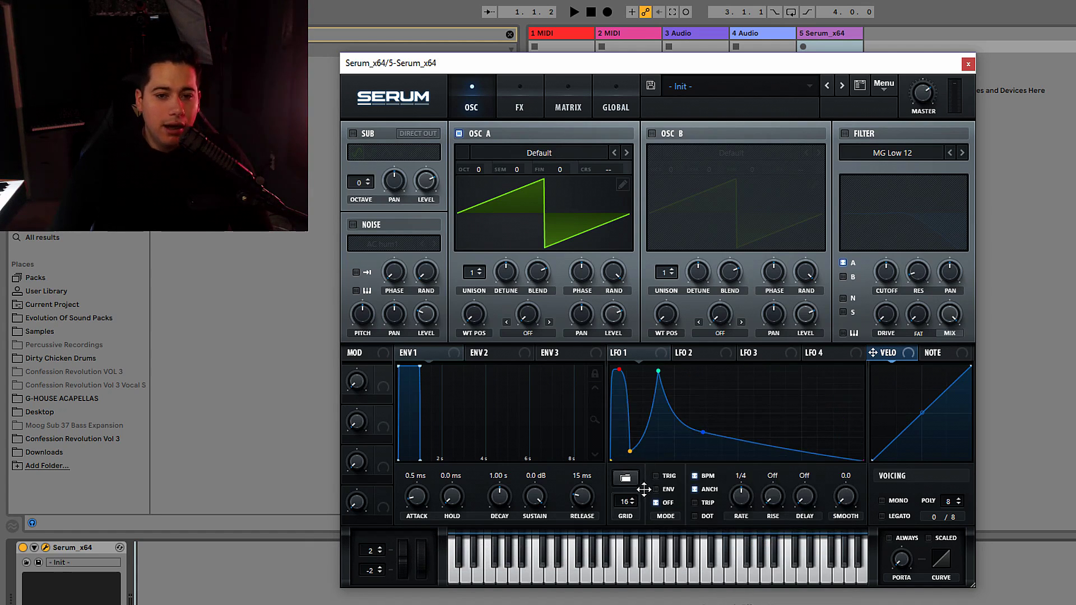
Cycle LFO 1 onward to the shape with a sharp first peak and a flat-topped second one, and bend its curves inward together
{"action": "left_click", "coordinate": [627, 477], "text": "alt"}
{"action": "left_click", "coordinate": [627, 478], "text": "alt"}
{"action": "left_click", "coordinate": [628, 478], "text": "alt"}
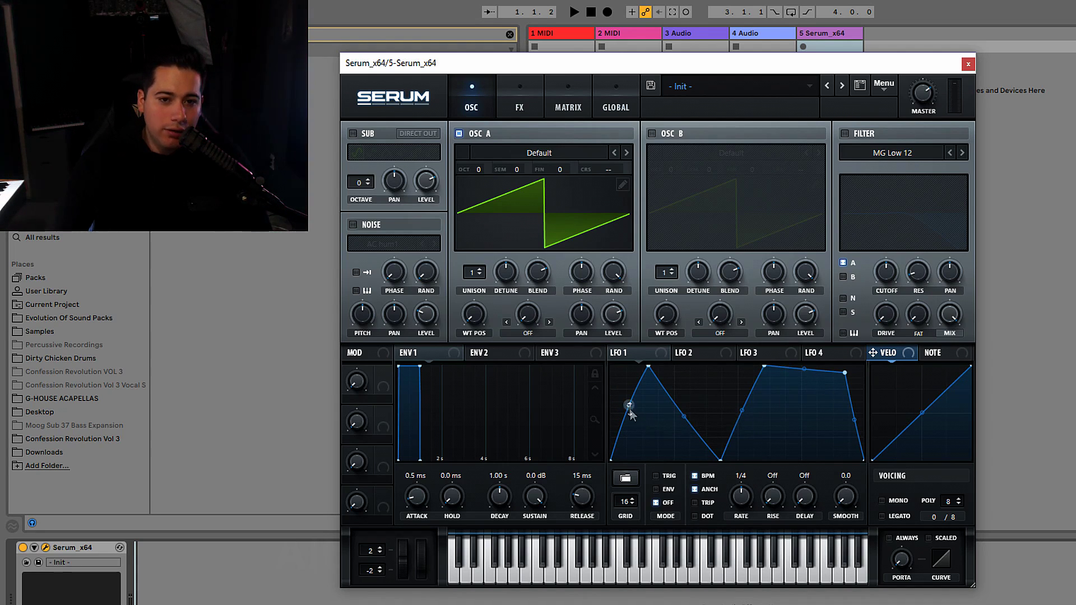
{"action": "left_click_drag", "start_coordinate": [630, 409], "coordinate": [685, 393]}
{"action": "left_click_drag", "start_coordinate": [803, 370], "coordinate": [839, 439]}
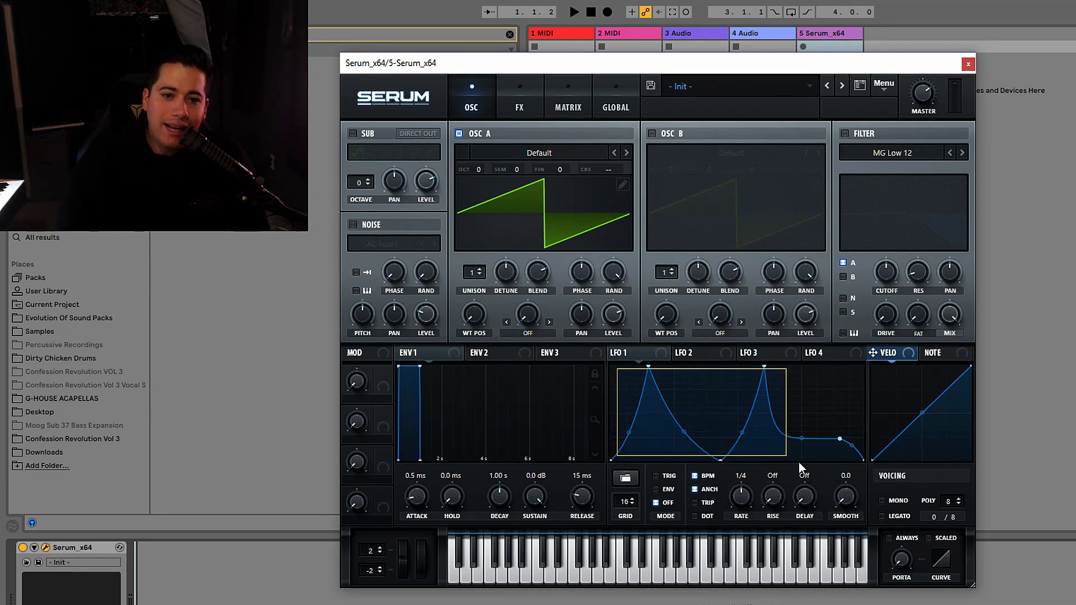
Flip LFO 1's shape vertically, horizontally, and vertically once more
{"action": "right_click", "coordinate": [693, 399]}
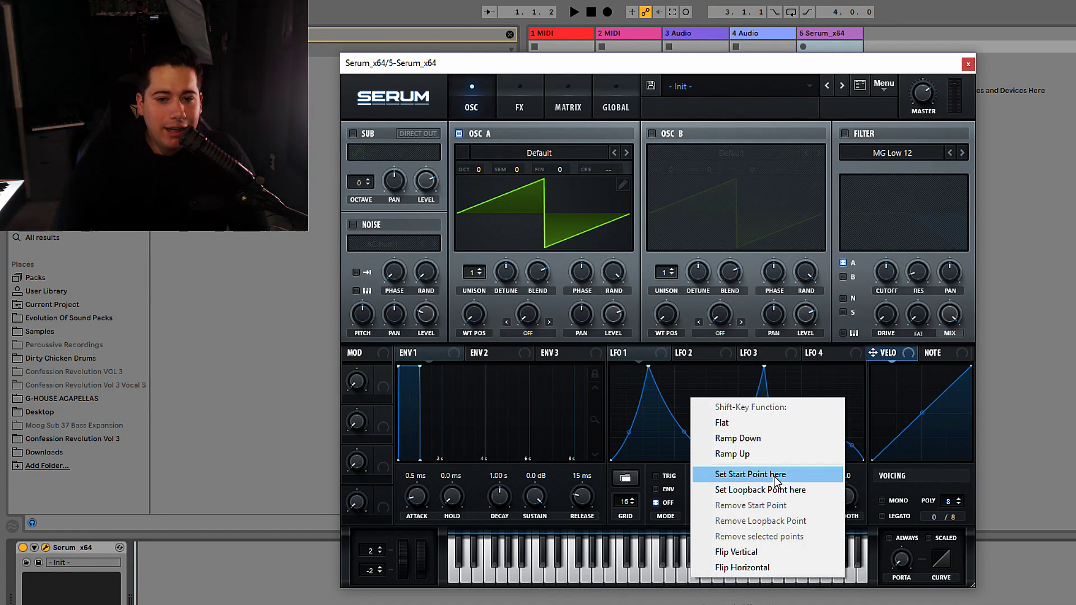
{"action": "left_click", "coordinate": [784, 553]}
{"action": "right_click", "coordinate": [703, 413]}
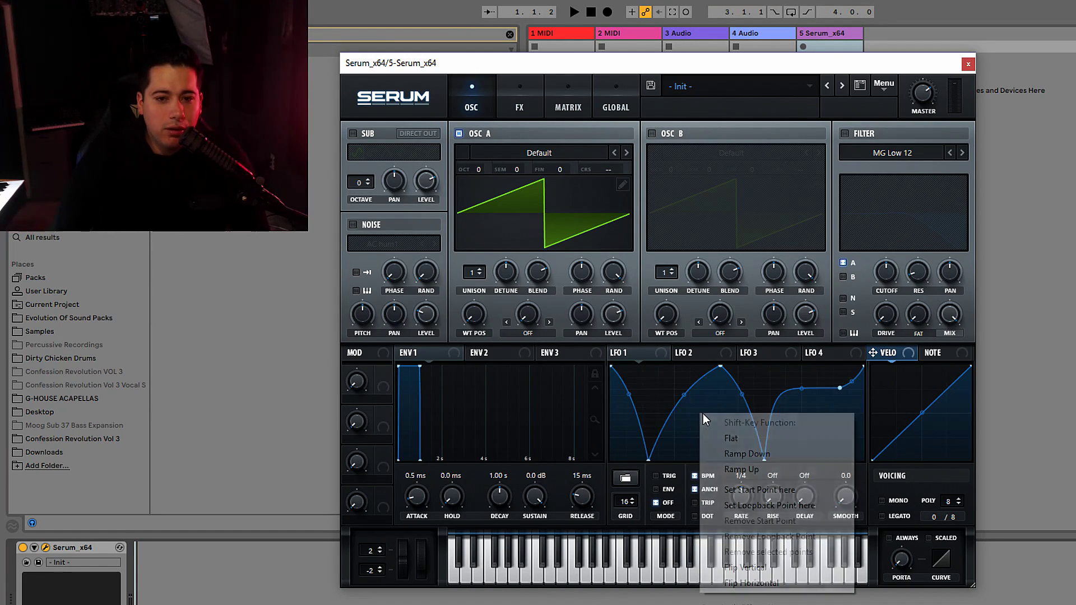
{"action": "left_click", "coordinate": [774, 583]}
{"action": "right_click", "coordinate": [688, 415]}
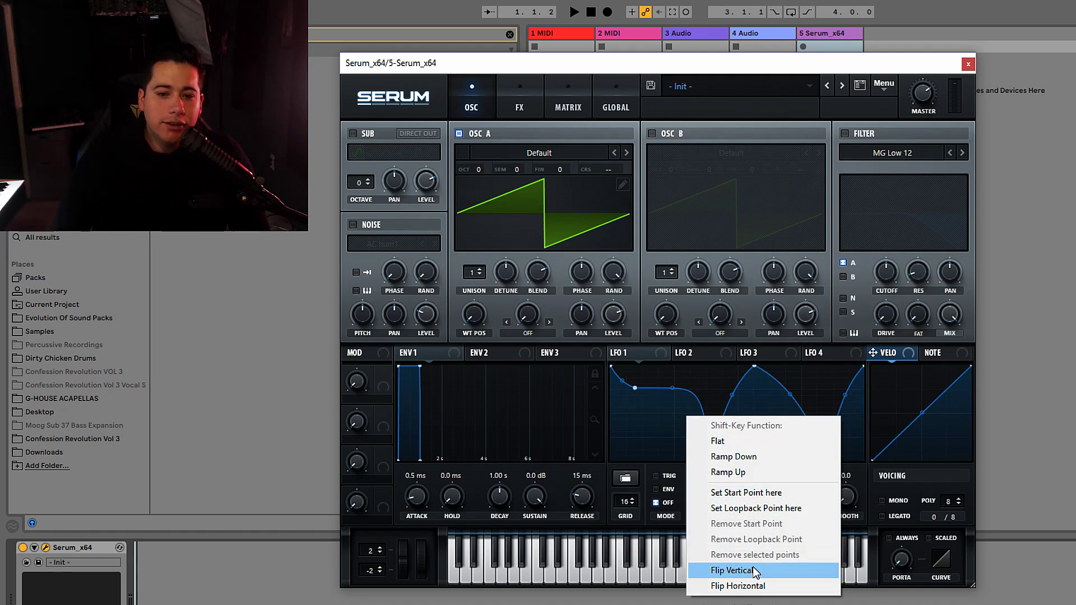
{"action": "left_click", "coordinate": [755, 570]}
{"action": "right_click", "coordinate": [706, 420]}
{"action": "left_click", "coordinate": [695, 416]}
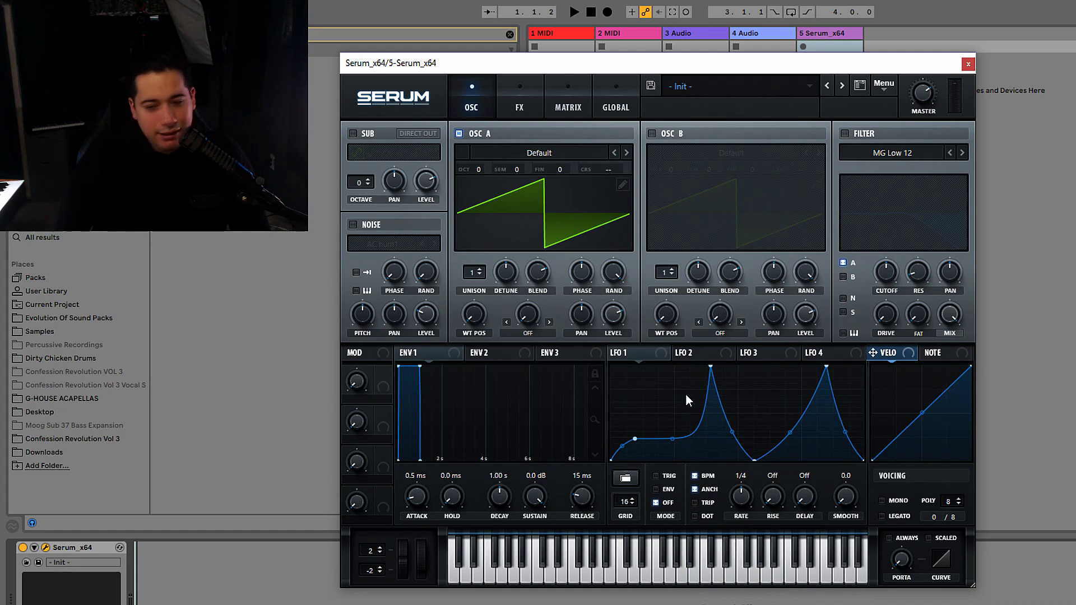
Bow the curve before LFO 1's first peak upward and, in ENV mode, set a loopback point at the middle dip
{"action": "left_click_drag", "start_coordinate": [674, 442], "coordinate": [672, 374]}
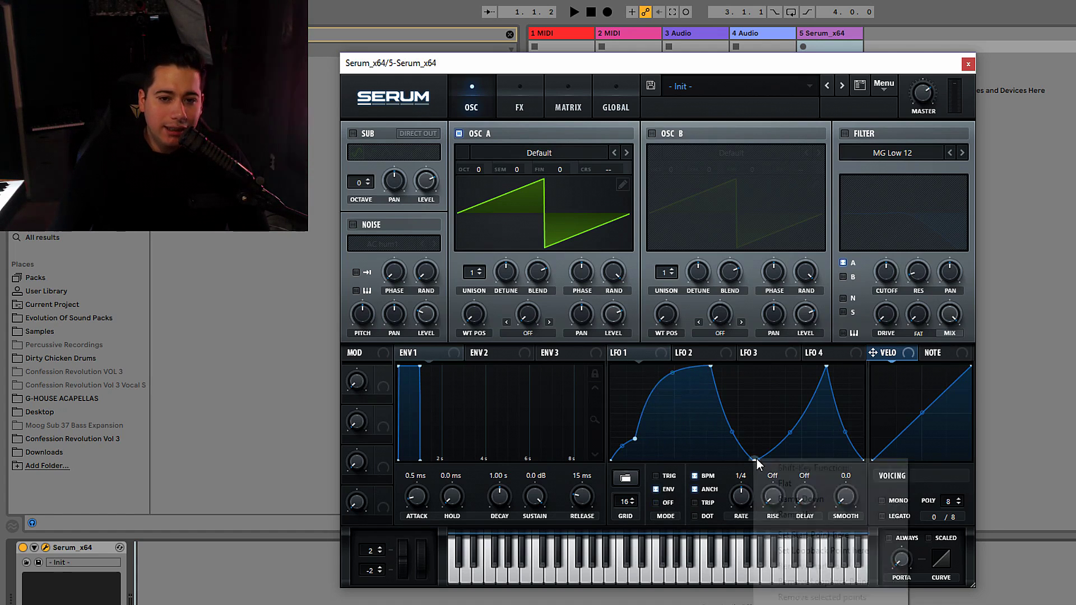
{"action": "left_click", "coordinate": [835, 557]}
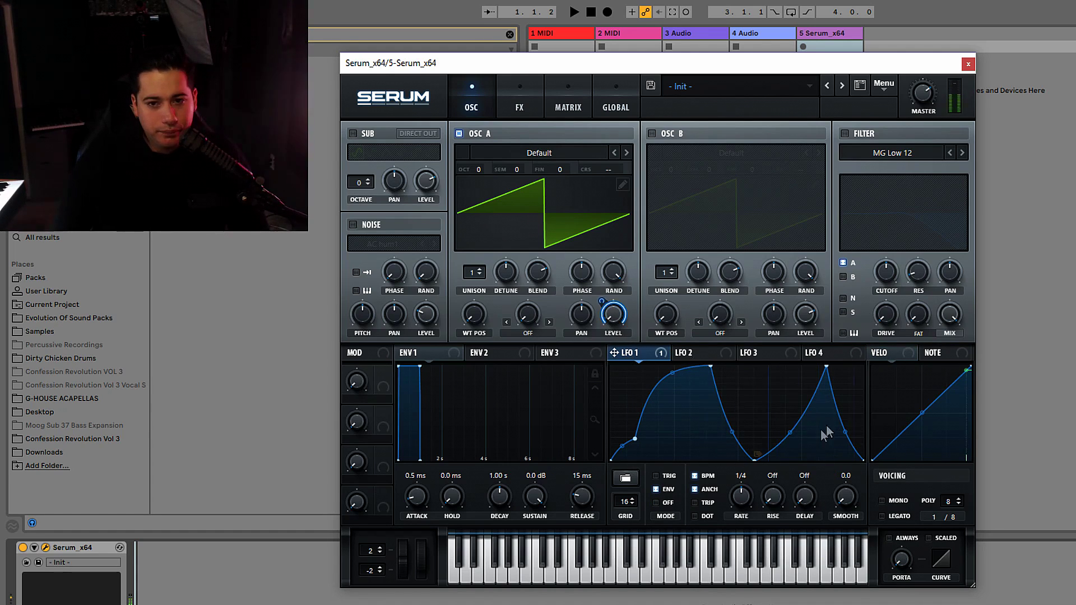
Replace LFO 1's loopback point at the middle dip with one at the first peak, and adjust the LFO rate
{"action": "right_click", "coordinate": [757, 460]}
{"action": "left_click", "coordinate": [813, 584]}
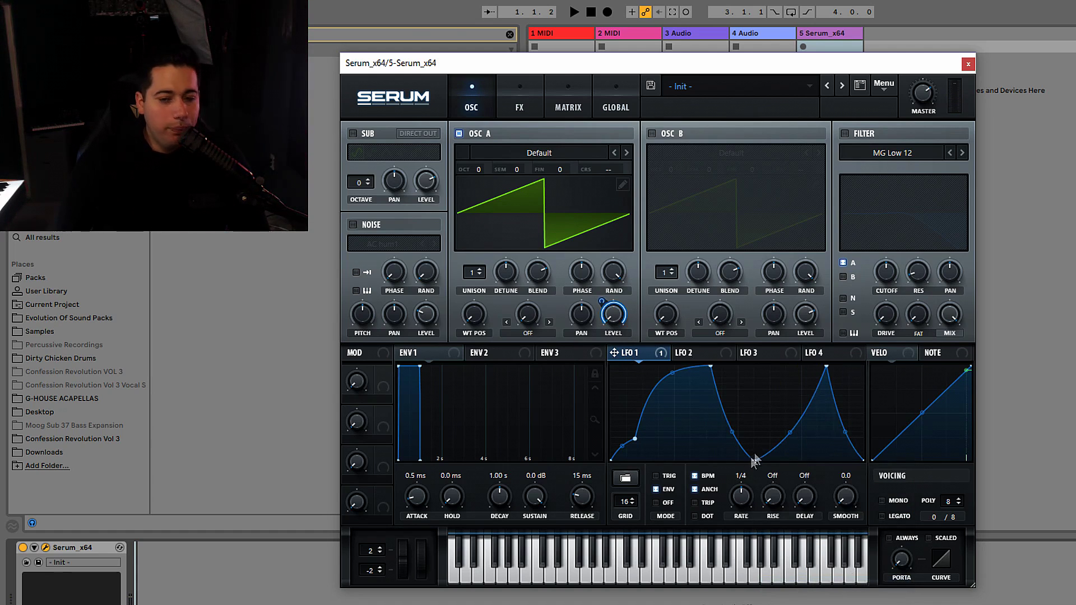
{"action": "right_click", "coordinate": [709, 368]}
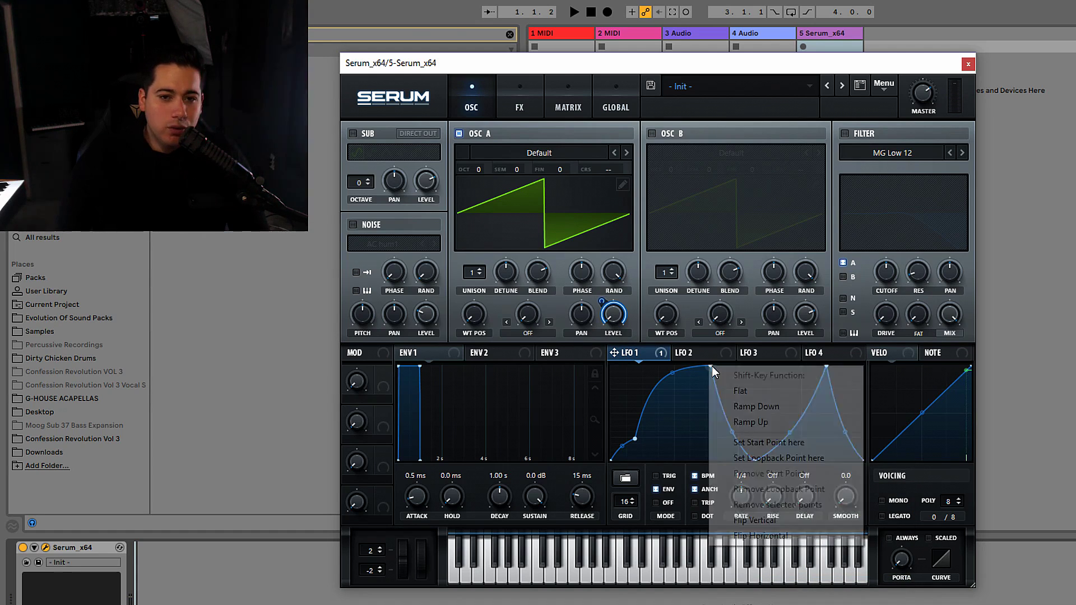
{"action": "left_click", "coordinate": [783, 459]}
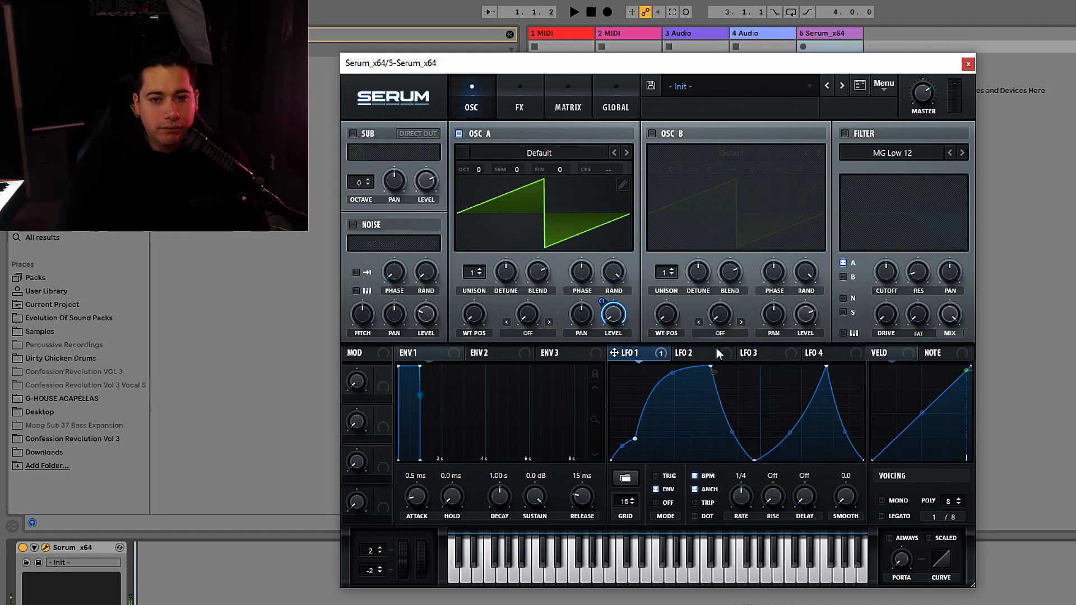
{"action": "left_click_drag", "start_coordinate": [744, 480], "coordinate": [736, 493]}
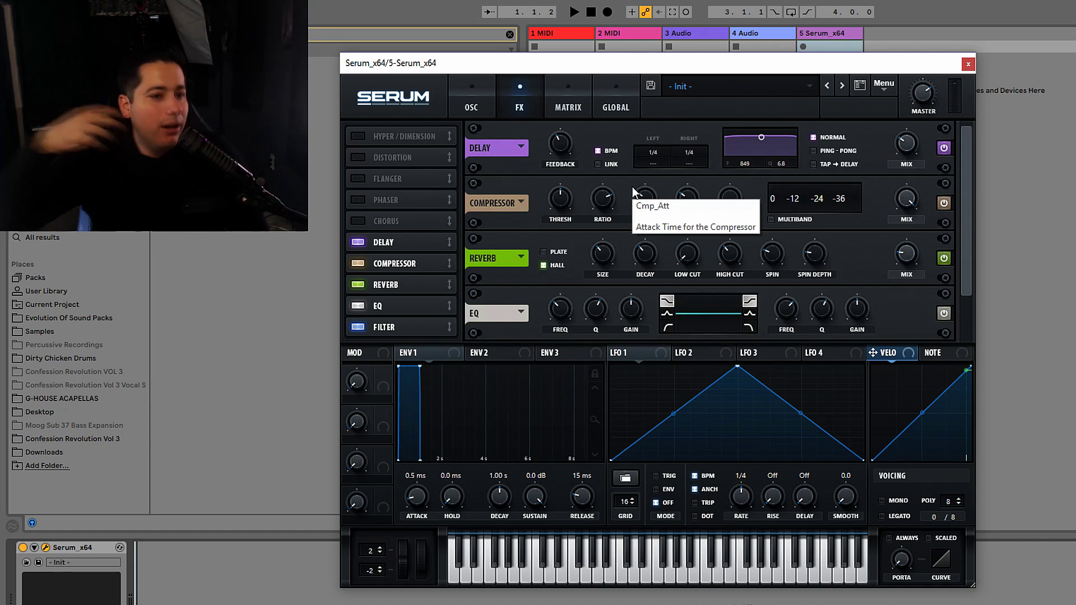
Save the current effect chain as "trap lead fx metaallic trap lead" in the Effect Chains folder
{"action": "left_click", "coordinate": [887, 92]}
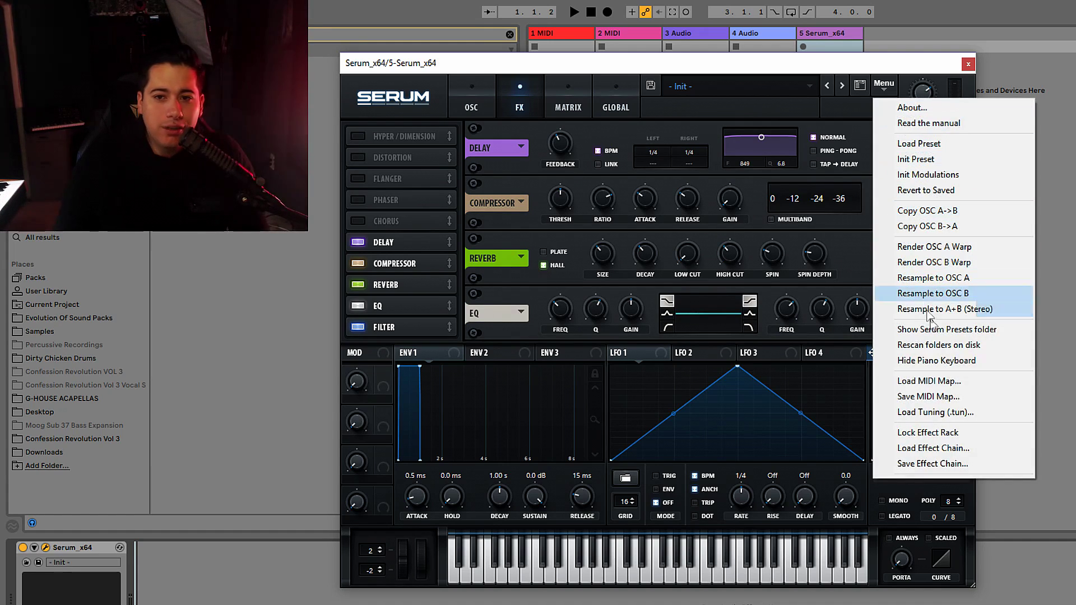
{"action": "left_click", "coordinate": [946, 463]}
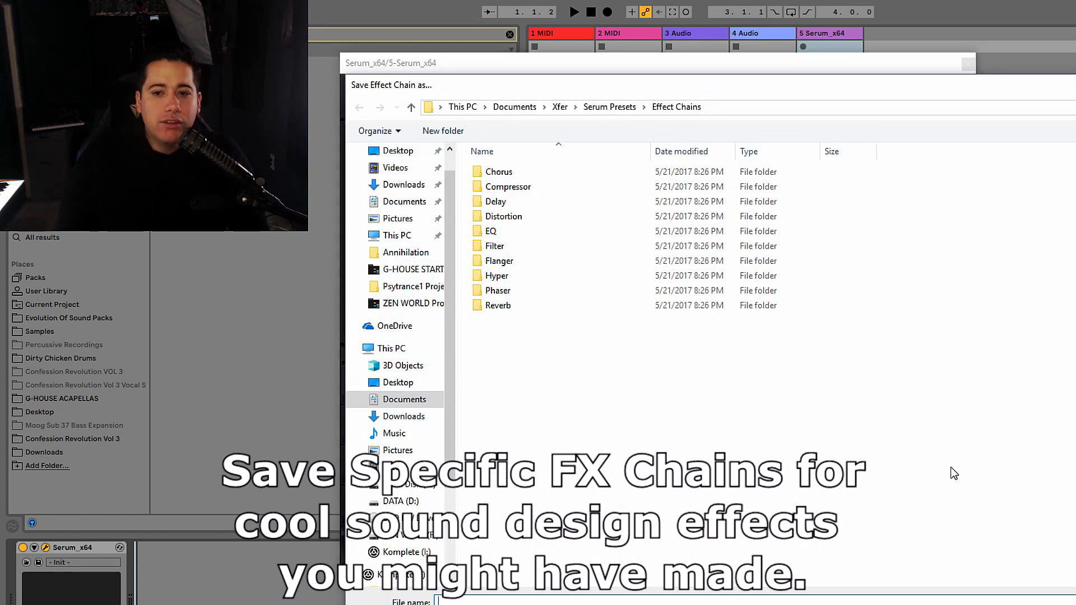
{"action": "type", "text": "t"}
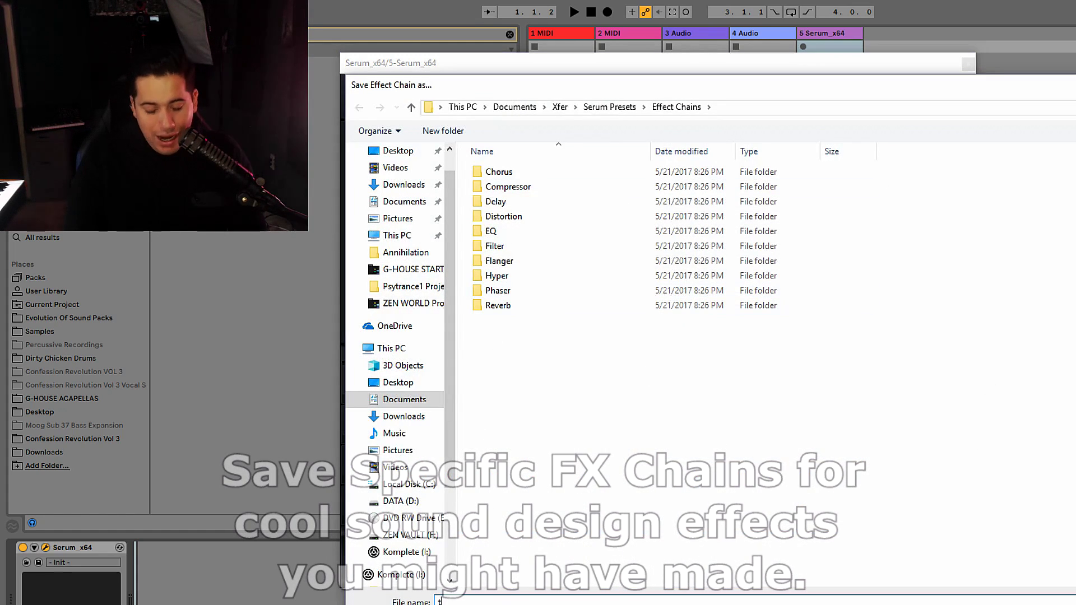
{"action": "type", "text": "rap lead fx me"}
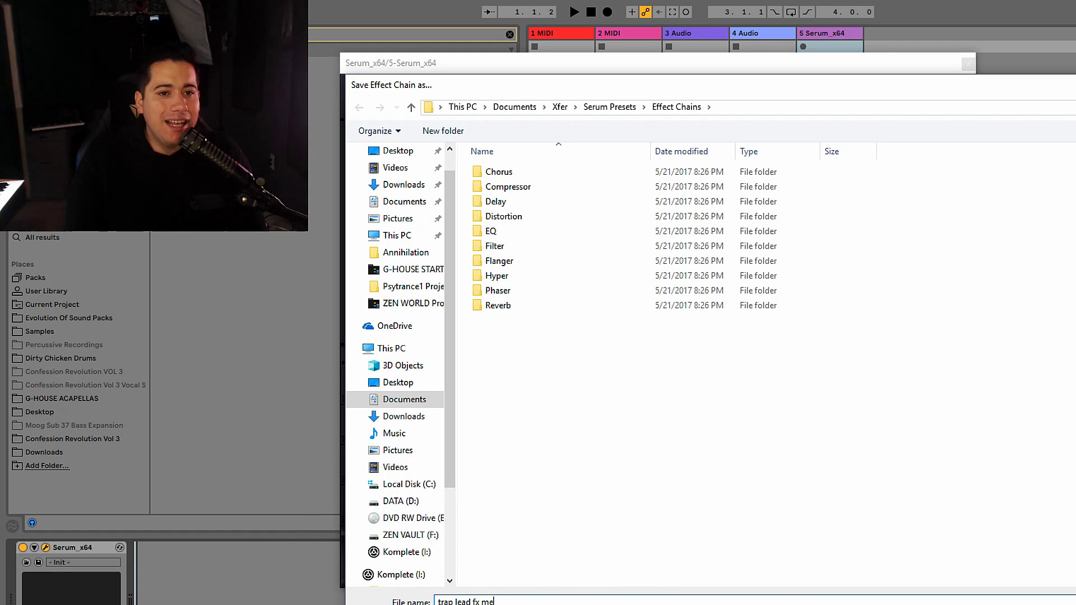
{"action": "type", "text": "taallic trap lead"}
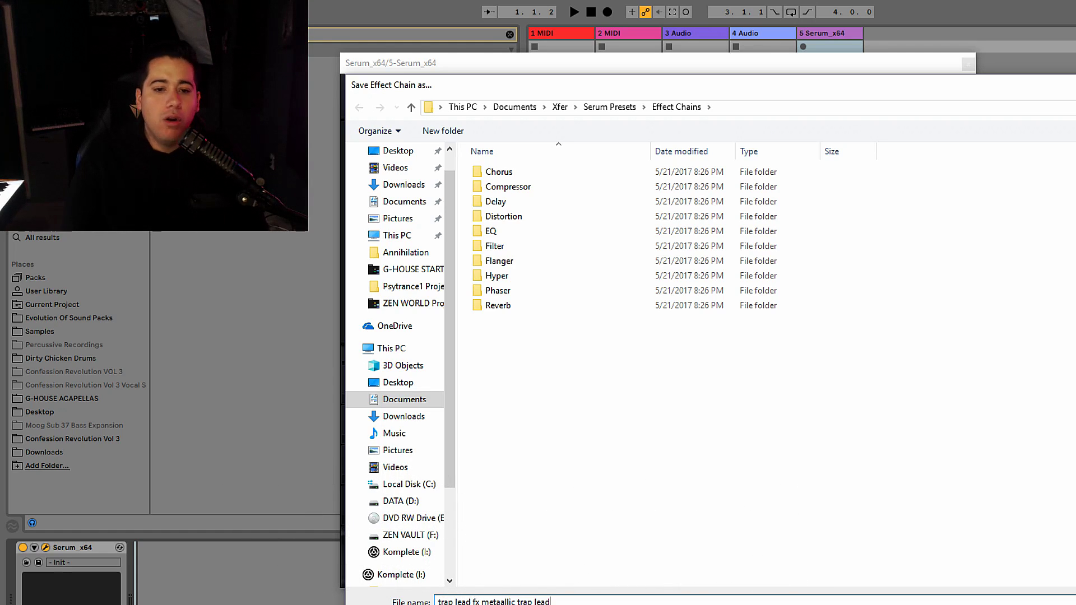
{"action": "key", "text": "Return"}
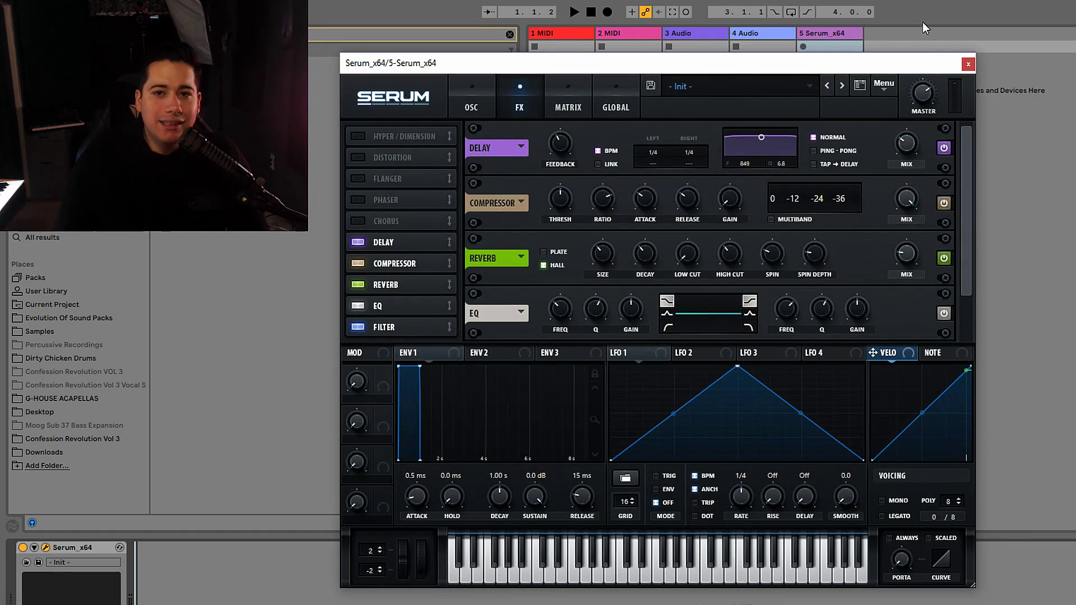
Load the saved effect chain "trap lead fx metaallic trap lead.fxr"
{"action": "left_click", "coordinate": [884, 84]}
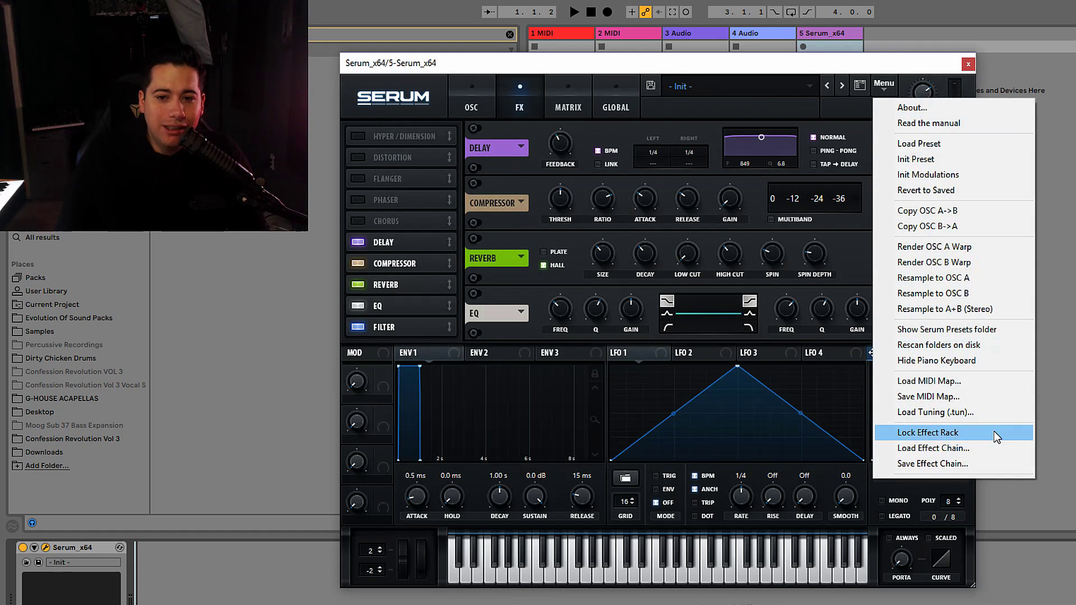
{"action": "left_click", "coordinate": [990, 448]}
{"action": "double_click", "coordinate": [561, 323]}
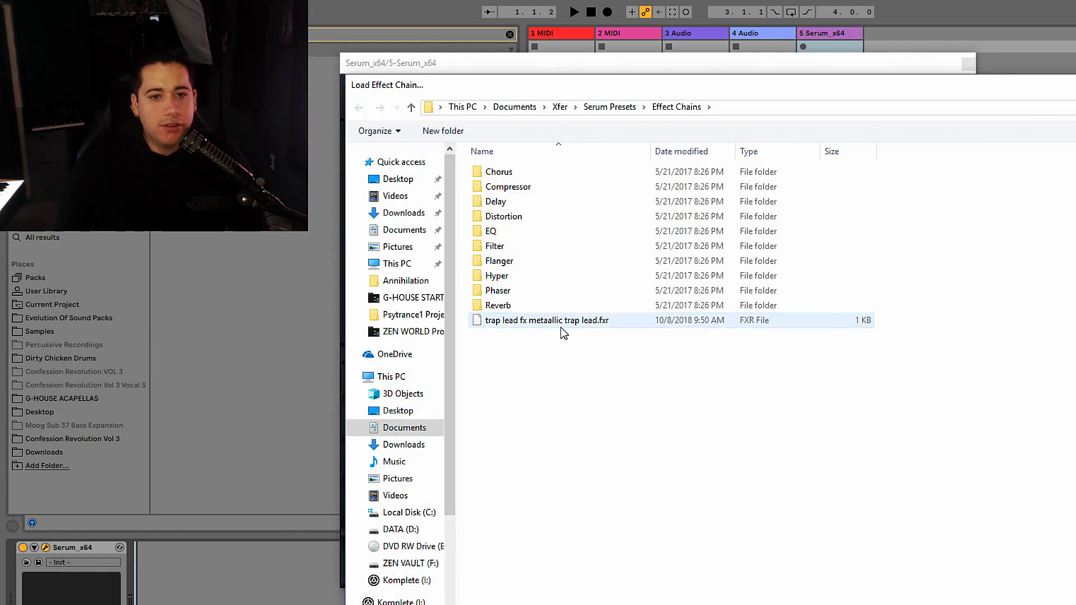
Initialize the preset to clear the effects rack, and reload the effect chain "trap lead fx metaallic trap lead.fxr"
{"action": "left_click", "coordinate": [884, 86]}
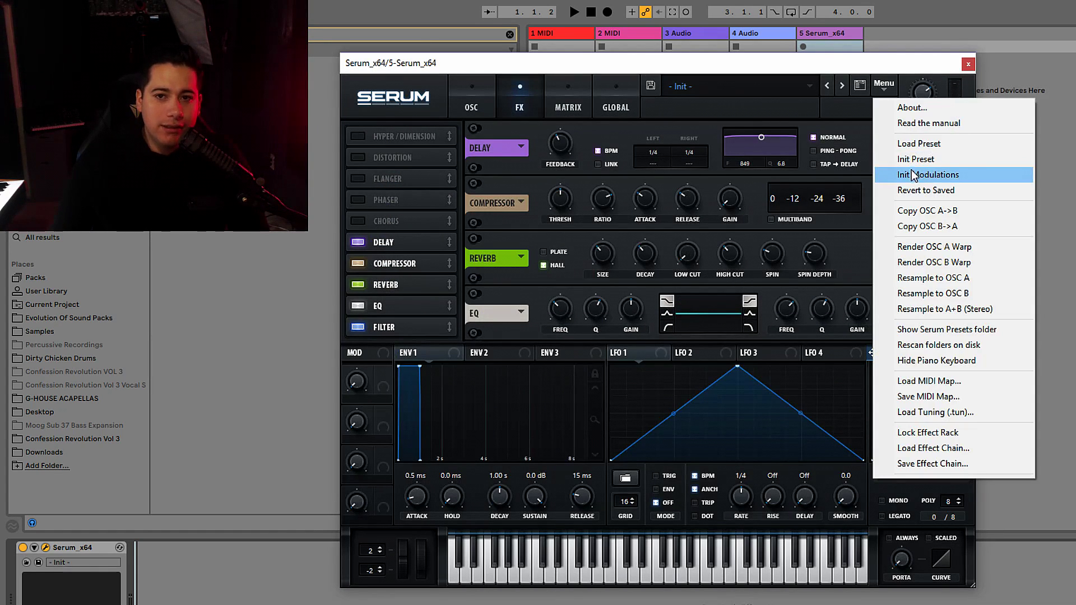
{"action": "left_click", "coordinate": [916, 160]}
{"action": "left_click", "coordinate": [884, 87]}
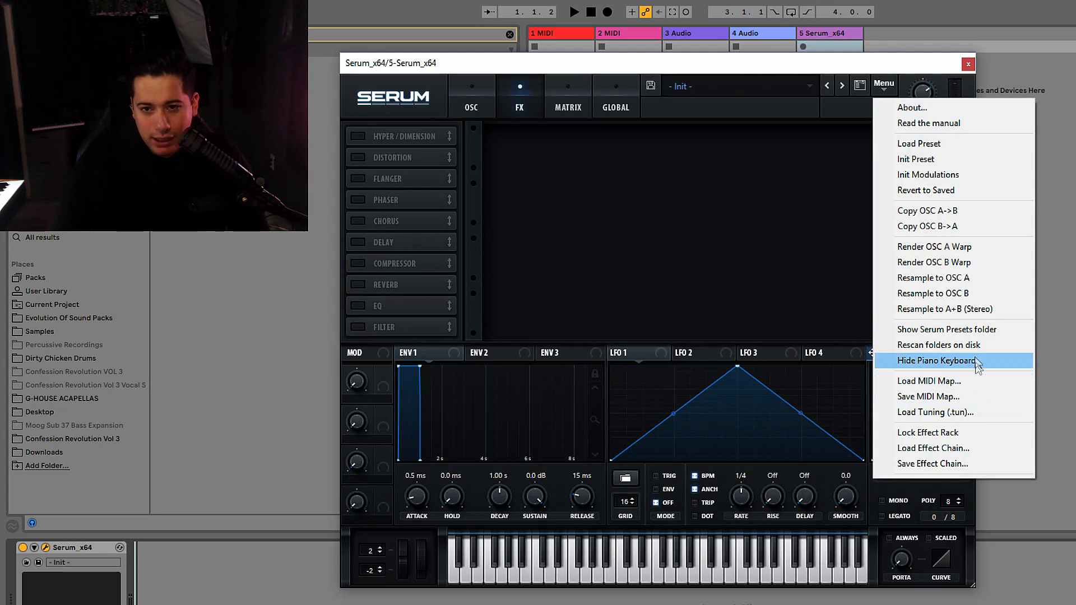
{"action": "left_click", "coordinate": [952, 452]}
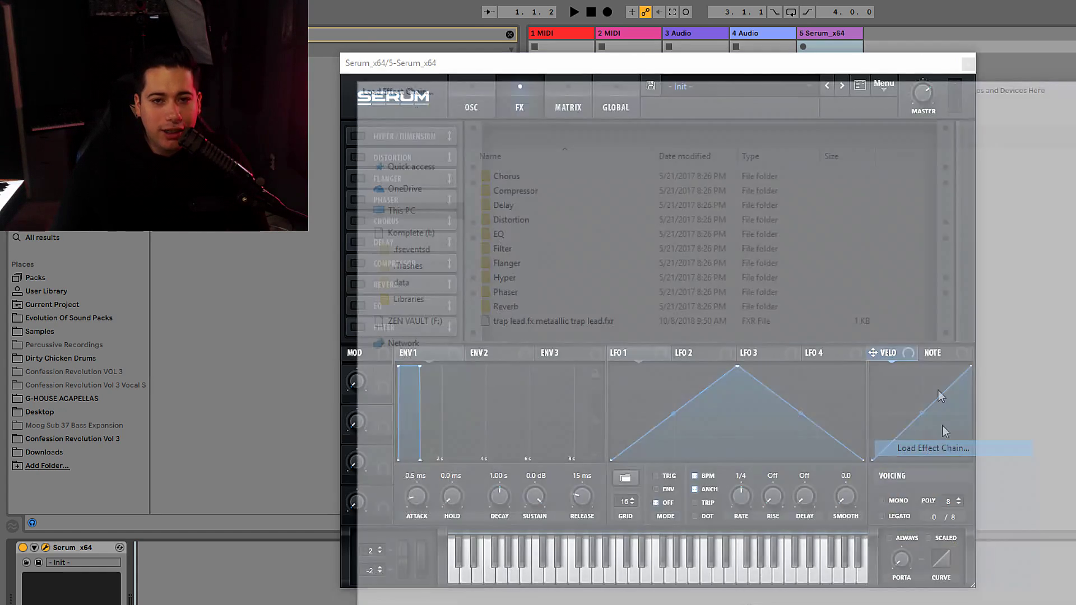
{"action": "double_click", "coordinate": [551, 322]}
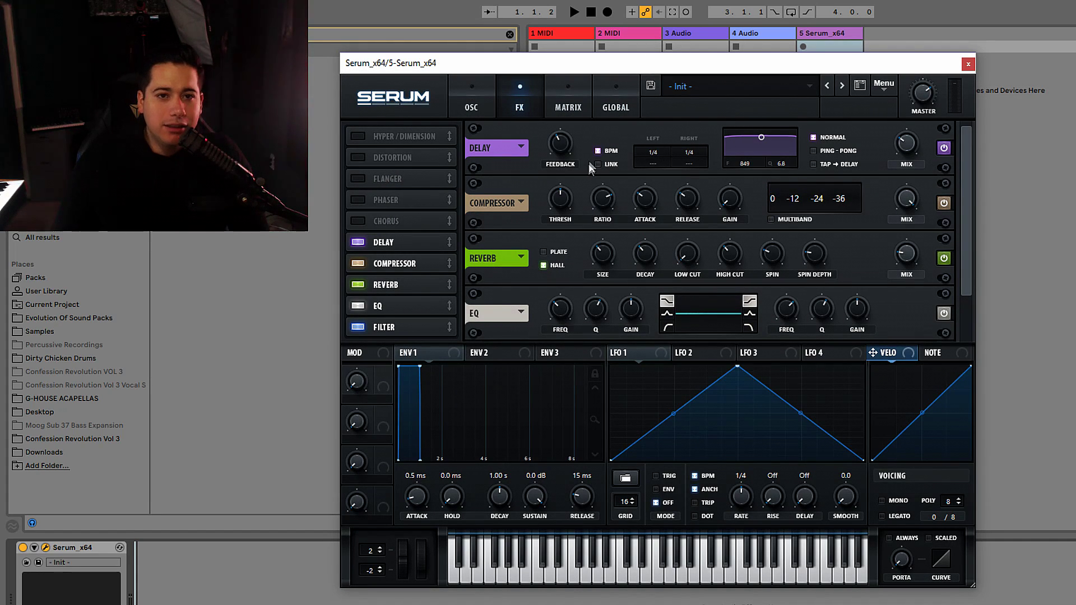
Assign oscillator A's warp knob to a hardware MIDI knob with MIDI Learn, and audition the bass clip
{"action": "left_click", "coordinate": [486, 111]}
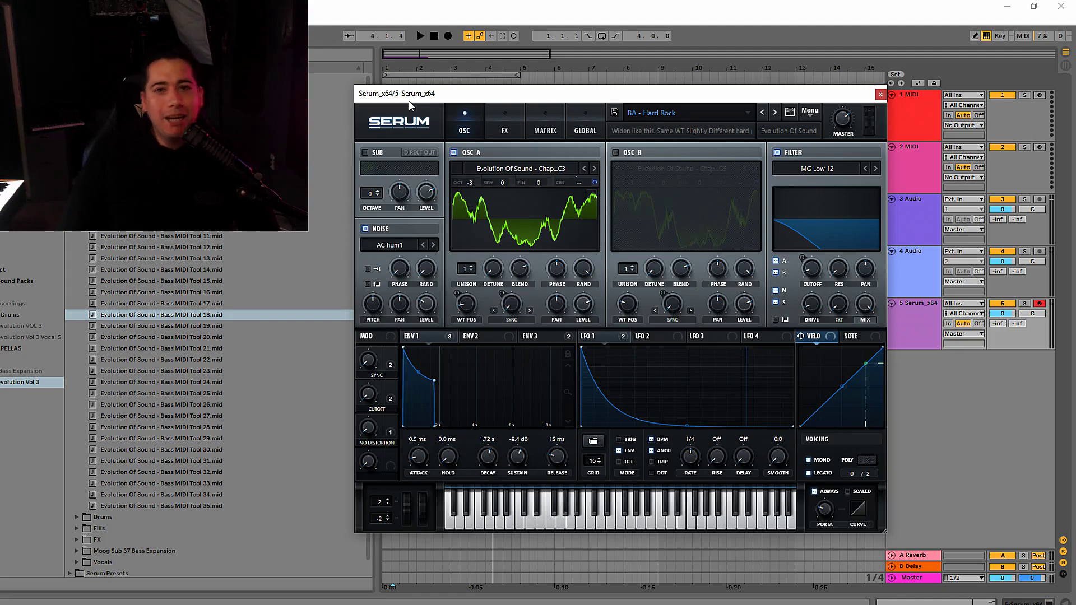
{"action": "left_click_drag", "start_coordinate": [426, 103], "coordinate": [590, 141]}
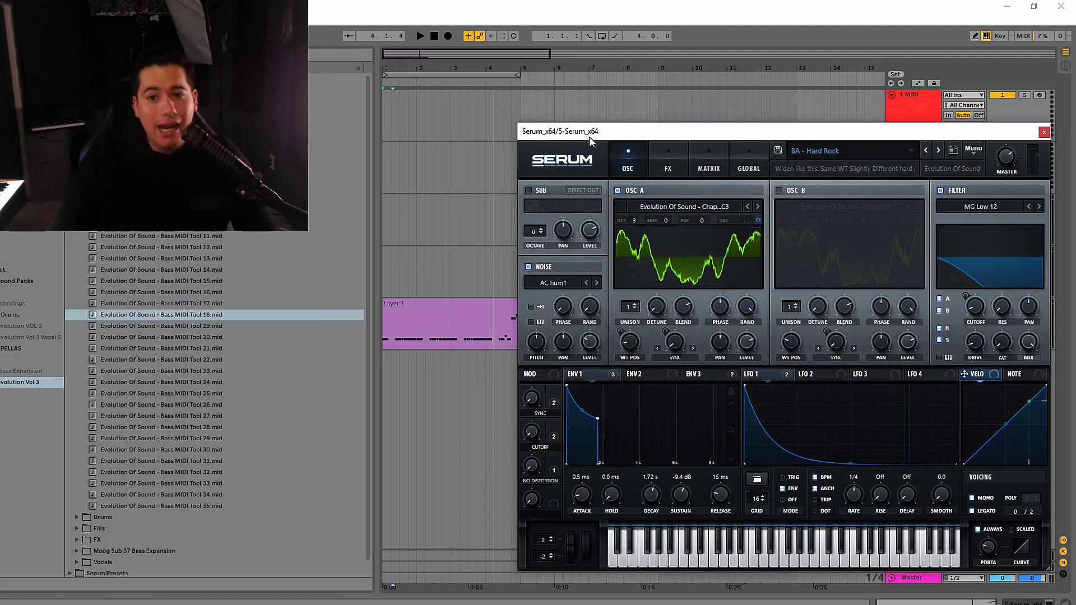
{"action": "right_click", "coordinate": [678, 351]}
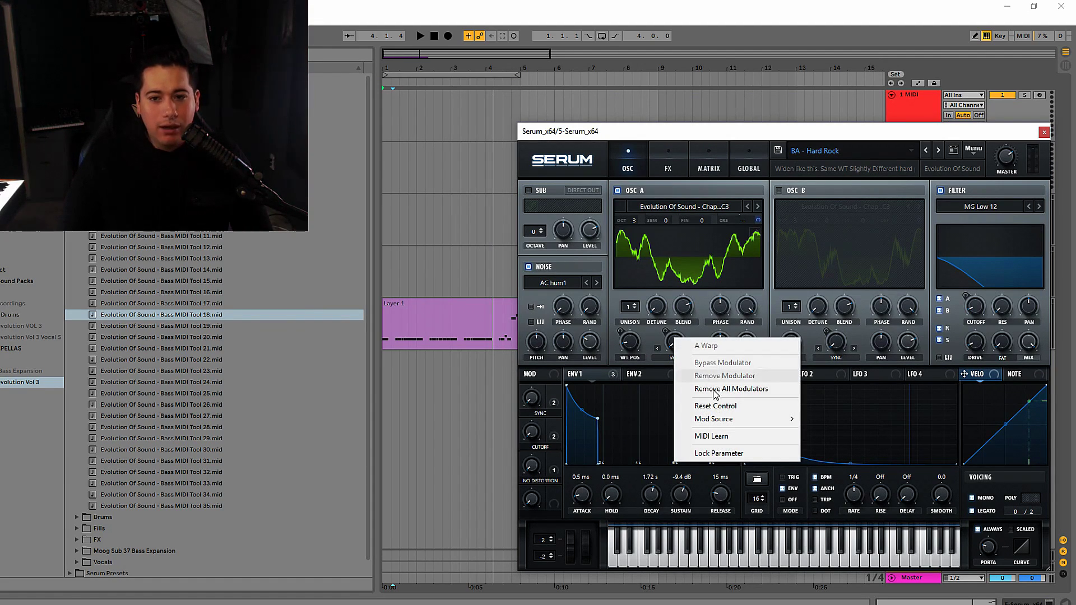
{"action": "left_click", "coordinate": [712, 437]}
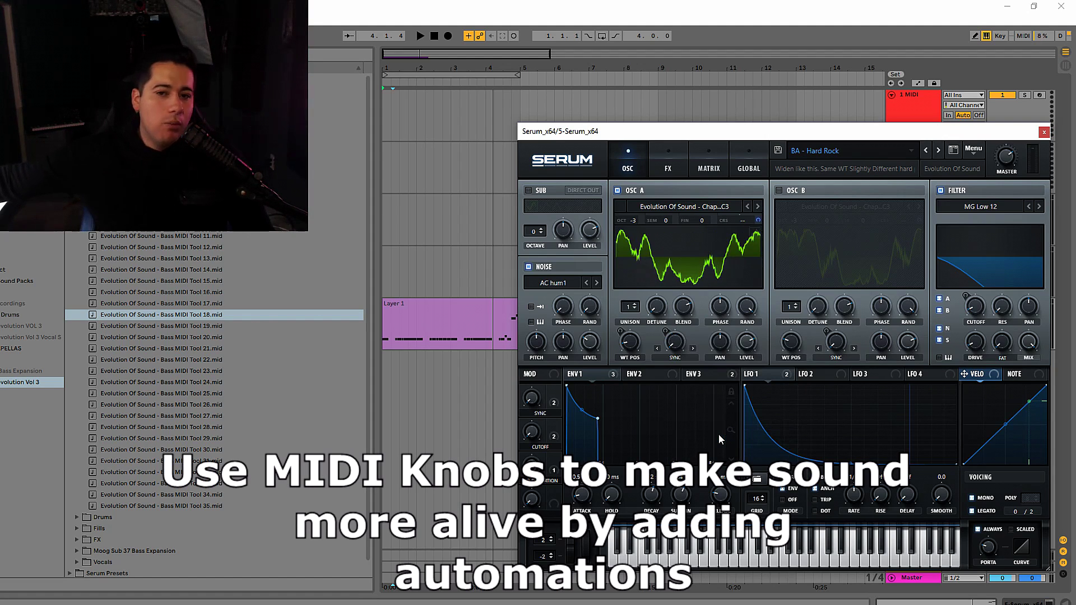
{"action": "key", "text": "space"}
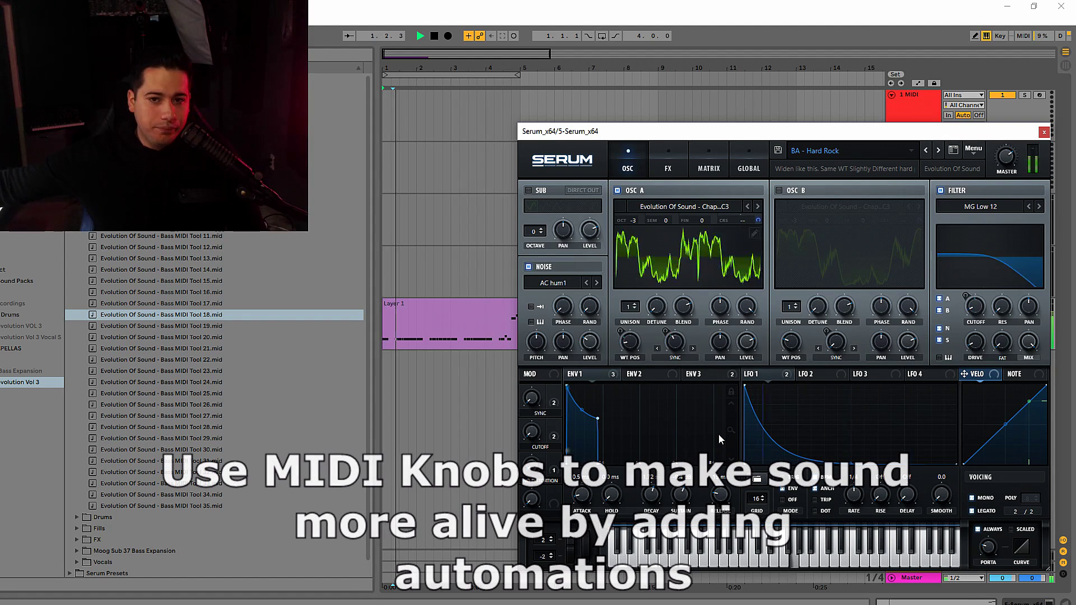
{"action": "key", "text": "space"}
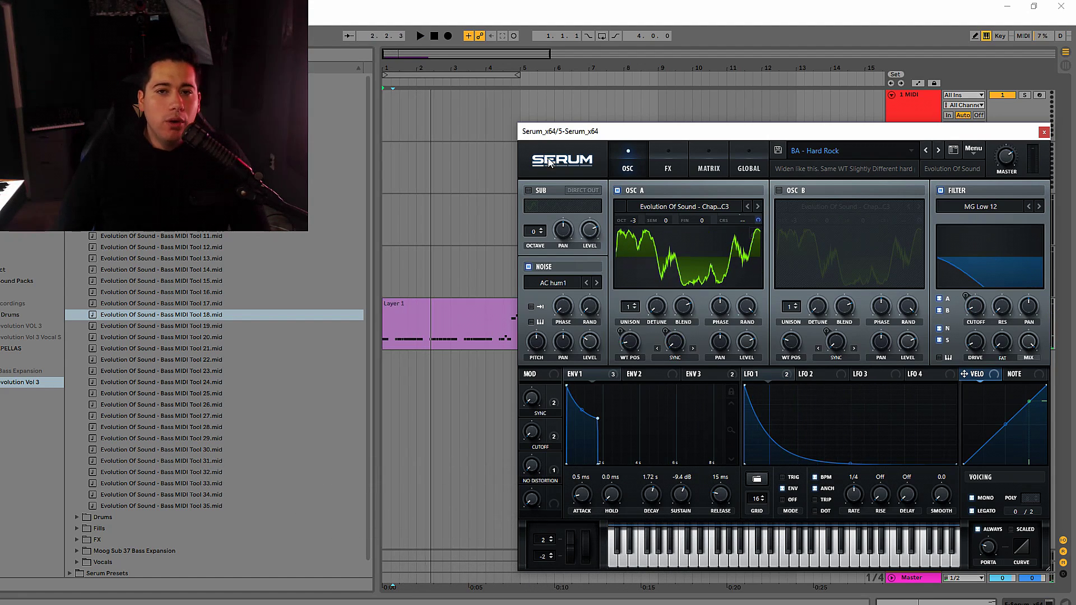
Record the MIDI knob's movement of oscillator A's warp into the Layer 1 clip on the Serum track
{"action": "left_click", "coordinate": [470, 36]}
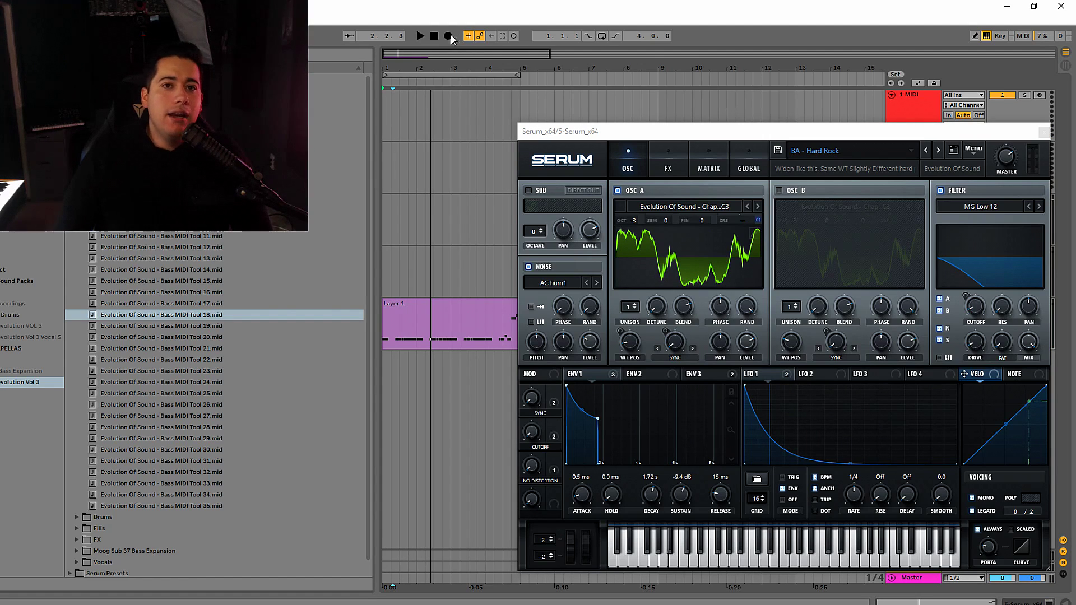
{"action": "left_click_drag", "start_coordinate": [610, 127], "coordinate": [496, 391]}
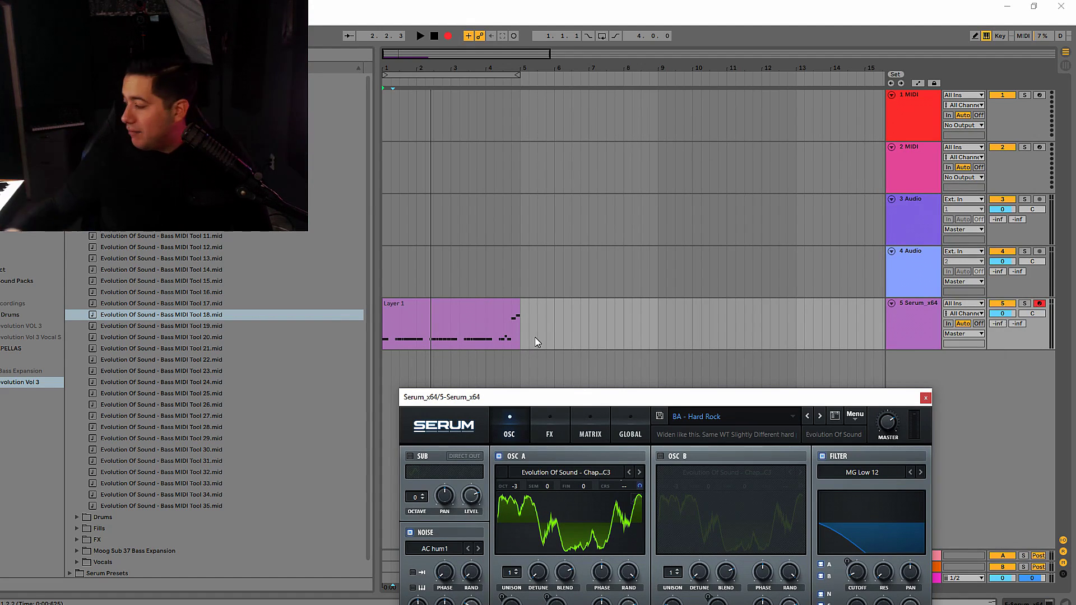
{"action": "key", "text": "space"}
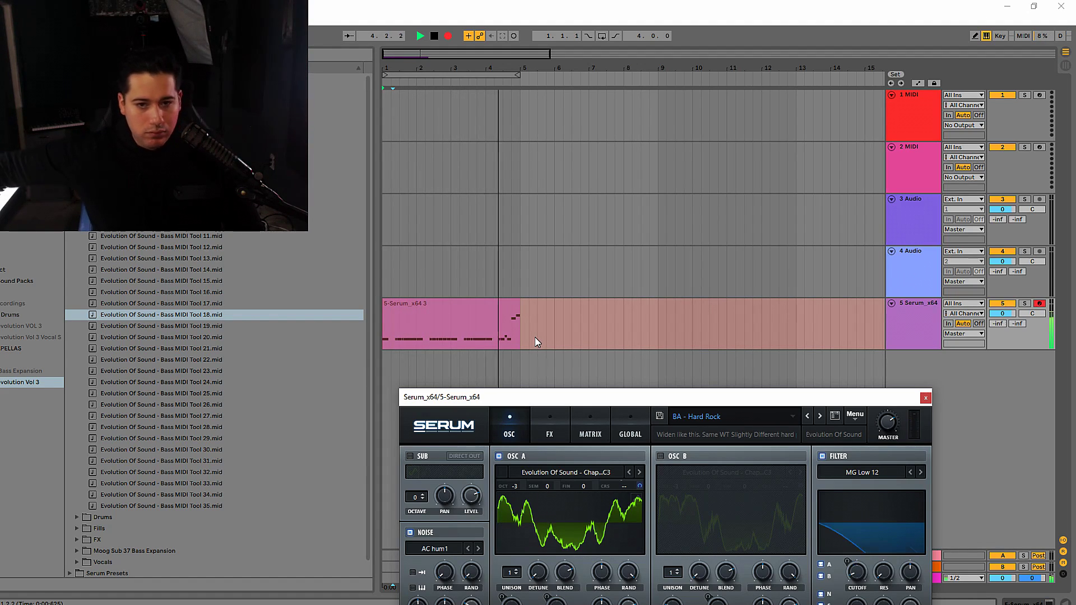
{"action": "key", "text": "space"}
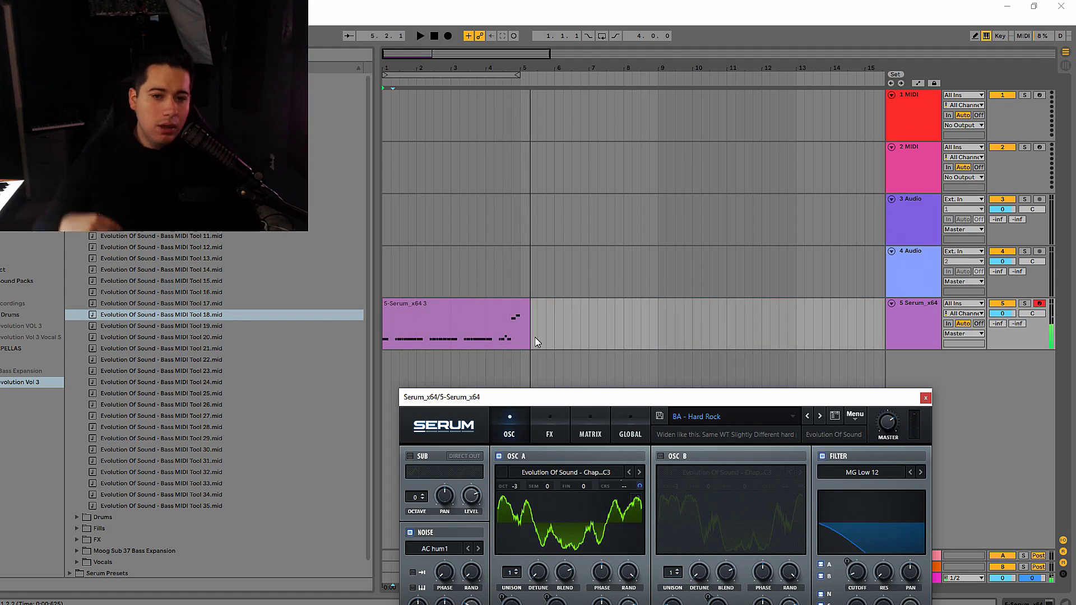
Play back the recorded clip with automation shown, and add the A Warp parameter to the Serum device's configurable parameters
{"action": "left_click", "coordinate": [494, 314]}
{"action": "key", "text": "space"}
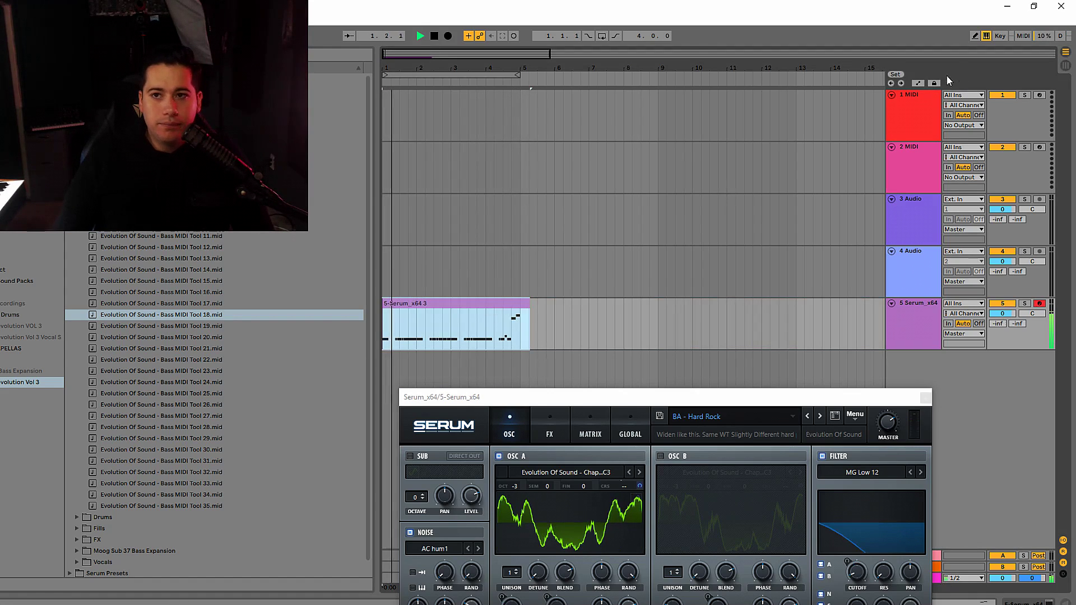
{"action": "key", "text": "a"}
{"action": "double_click", "coordinate": [921, 304]}
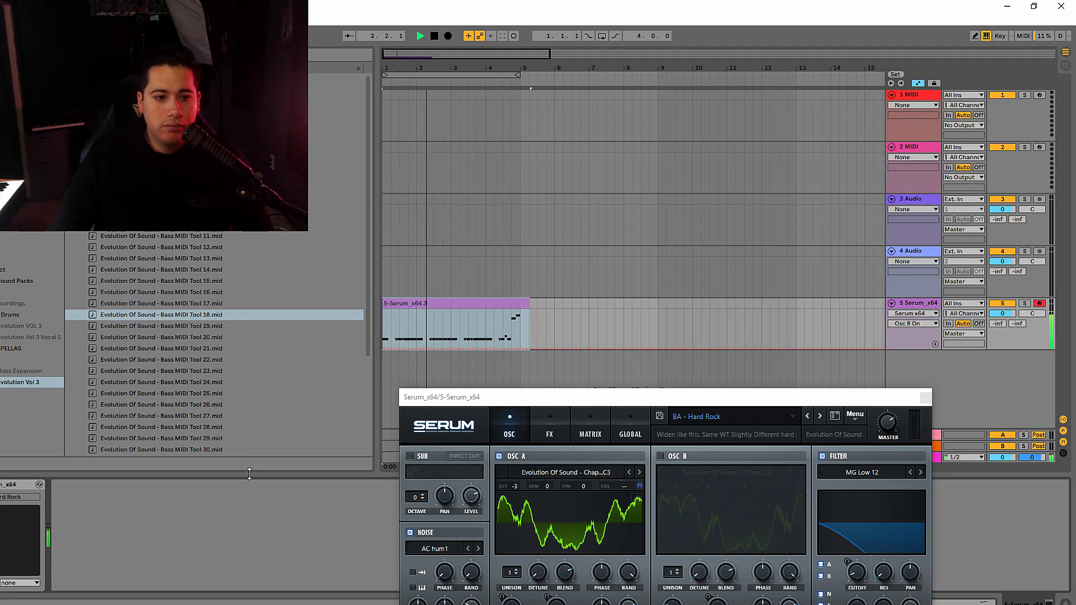
{"action": "right_click", "coordinate": [555, 603]}
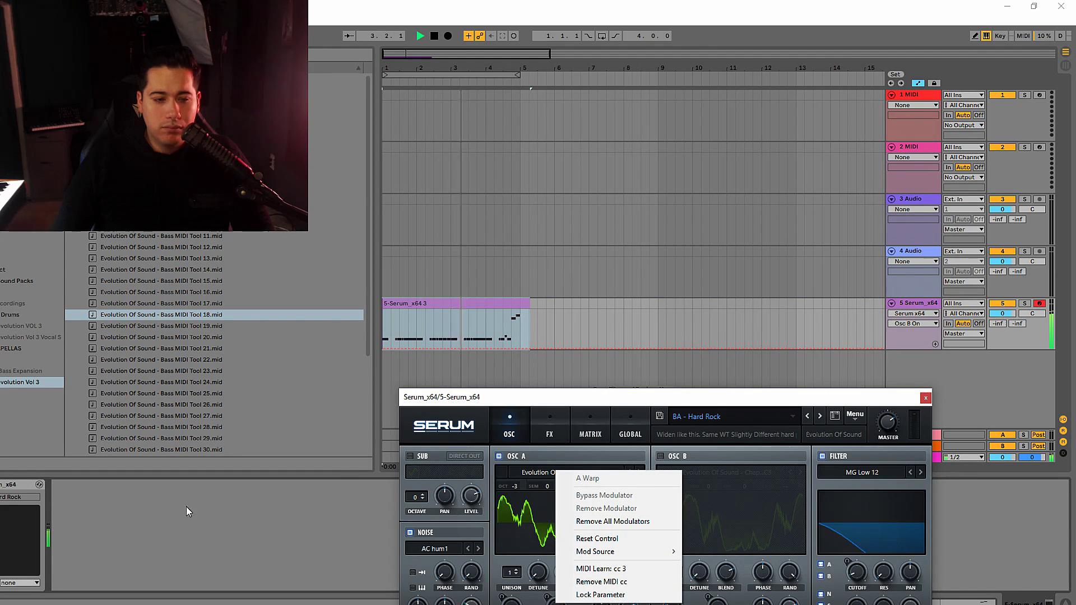
{"action": "left_click", "coordinate": [2, 485]}
{"action": "left_click", "coordinate": [71, 485]}
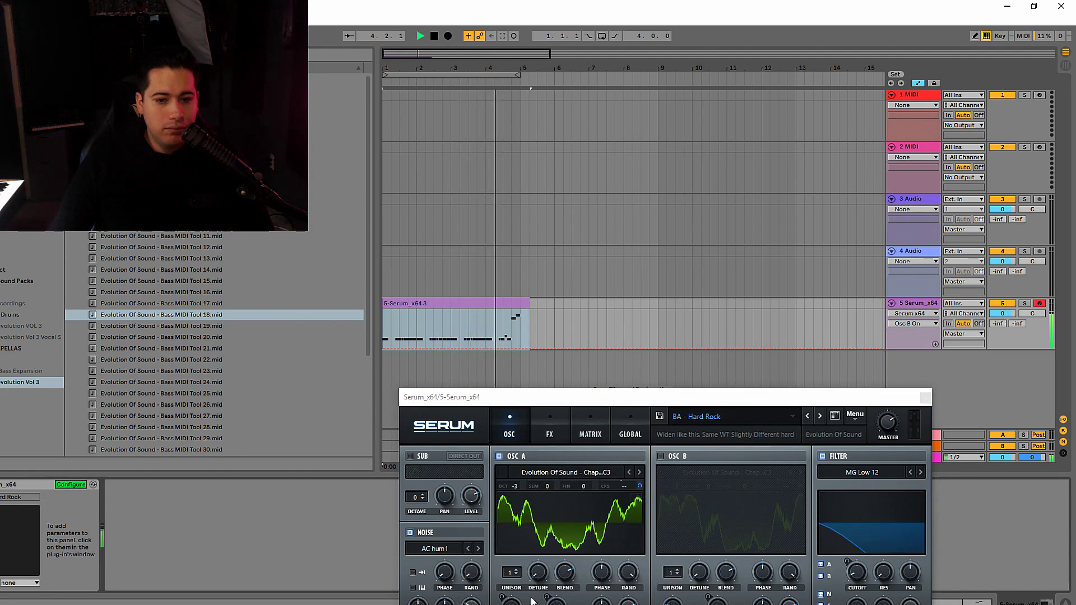
{"action": "left_click", "coordinate": [72, 486]}
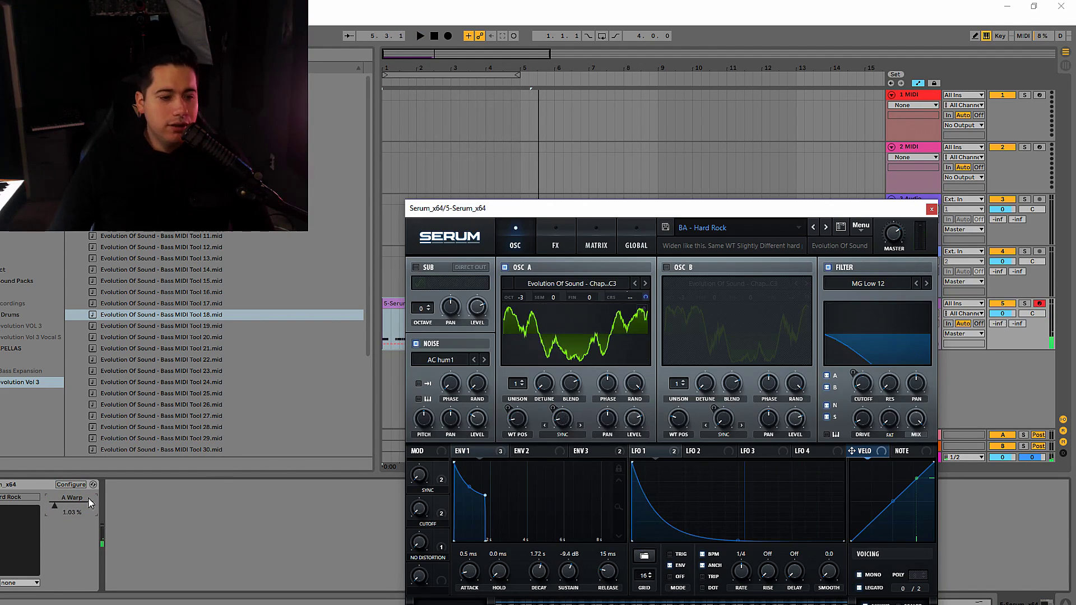
Open the recorded clip's envelopes and display the curve for MIDI controller 3
{"action": "left_click_drag", "start_coordinate": [567, 210], "coordinate": [550, 329]}
{"action": "double_click", "coordinate": [450, 305]}
{"action": "left_click_drag", "start_coordinate": [438, 332], "coordinate": [567, 426]}
{"action": "left_click_drag", "start_coordinate": [426, 478], "coordinate": [426, 274]}
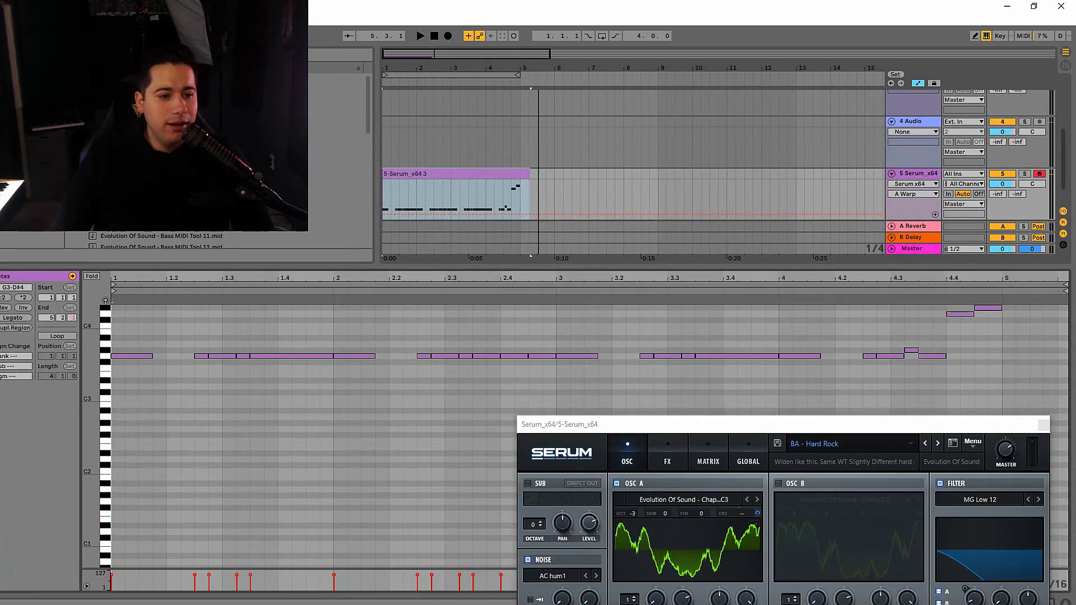
{"action": "left_click", "coordinate": [1, 586]}
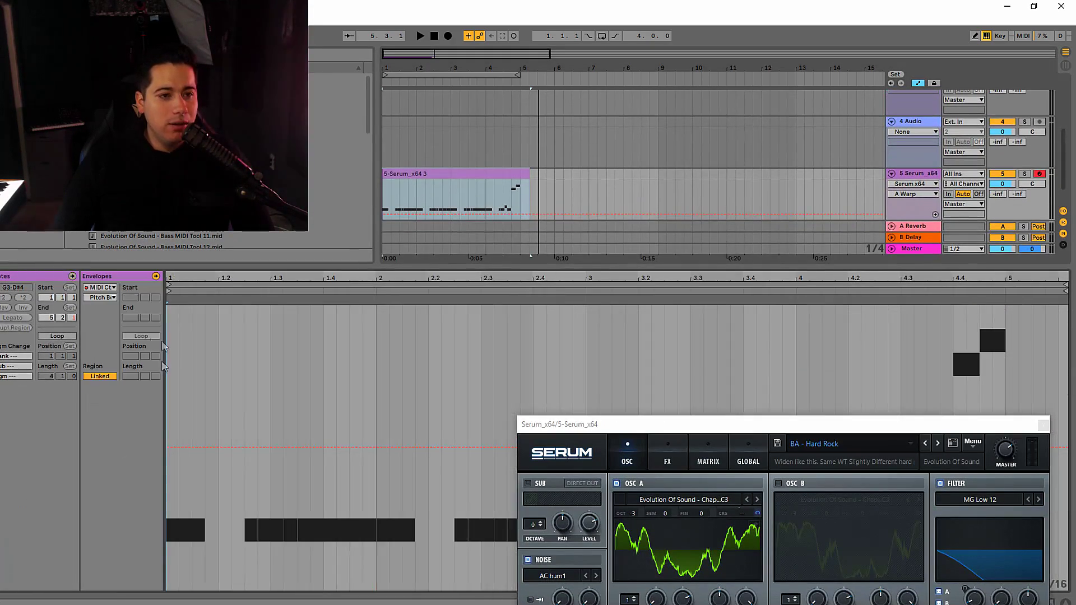
{"action": "left_click", "coordinate": [103, 298]}
{"action": "left_click", "coordinate": [102, 344]}
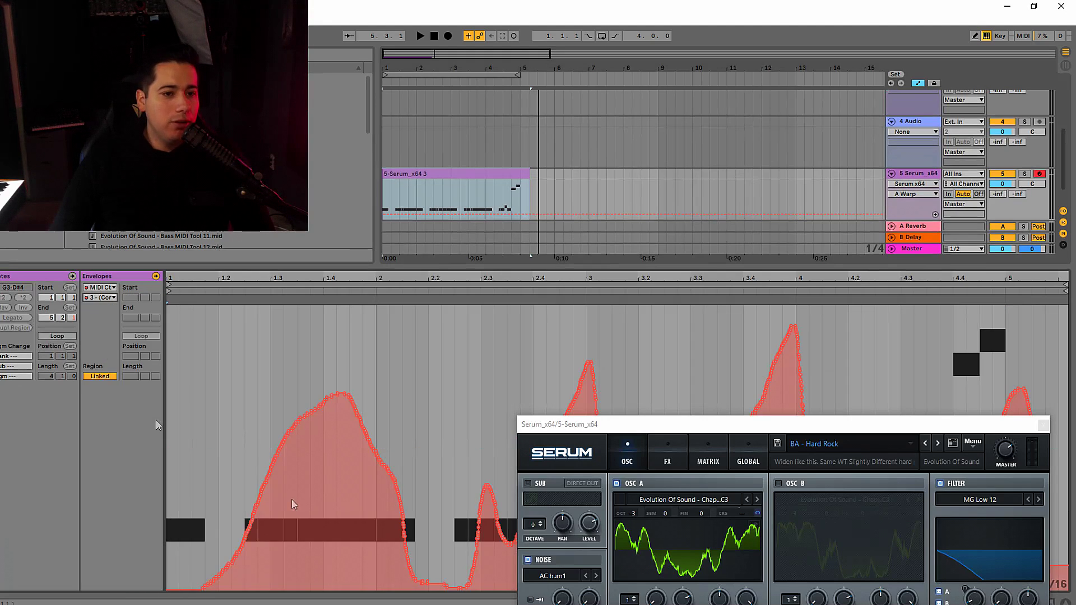
{"action": "left_click_drag", "start_coordinate": [621, 428], "coordinate": [752, 595]}
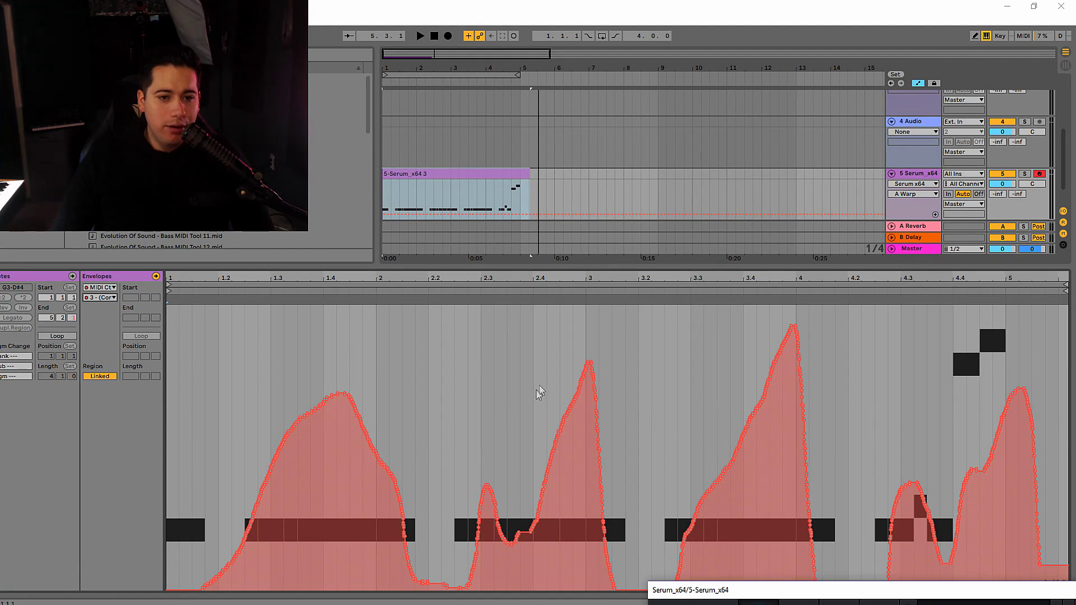
Play the clip and watch Serum's oscillator A respond to the recorded warp movement
{"action": "key", "text": "space"}
{"action": "double_click", "coordinate": [917, 174]}
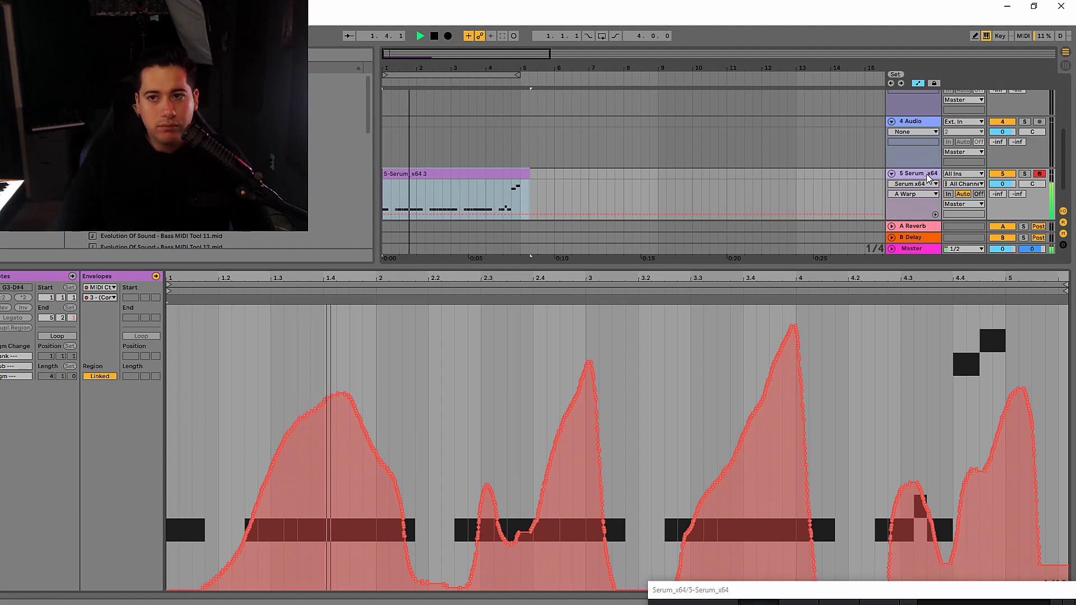
{"action": "left_click_drag", "start_coordinate": [719, 593], "coordinate": [546, 221]}
{"action": "key", "text": "space"}
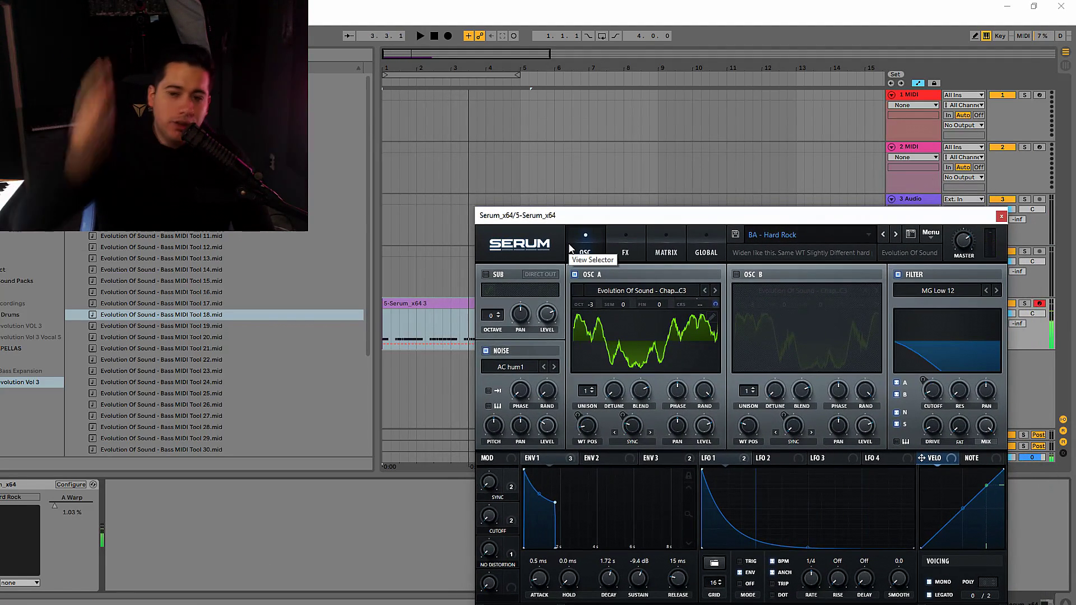
{"action": "left_click_drag", "start_coordinate": [597, 221], "coordinate": [422, 88]}
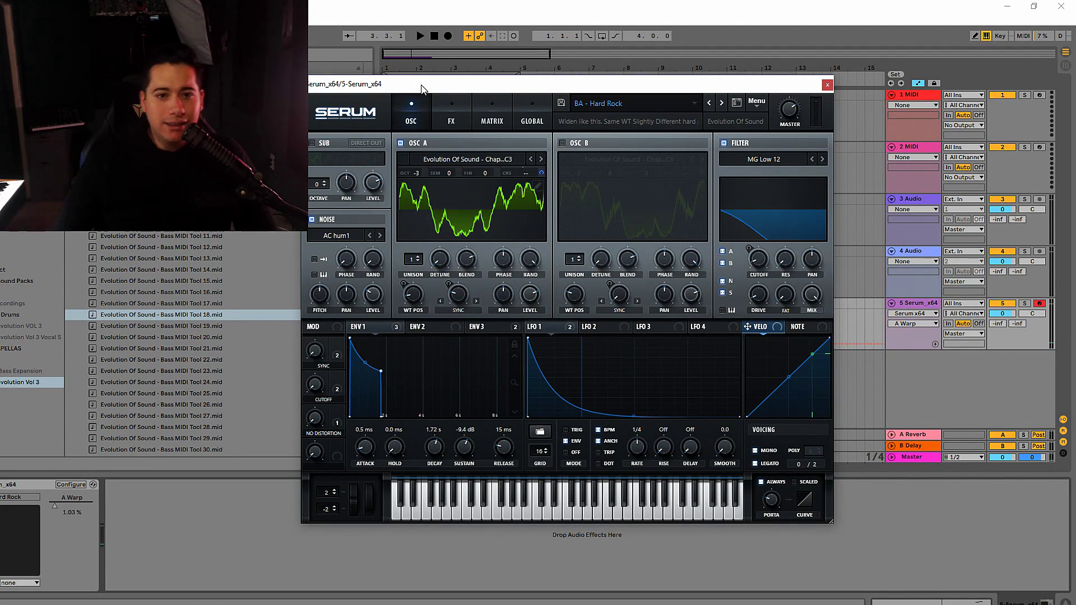